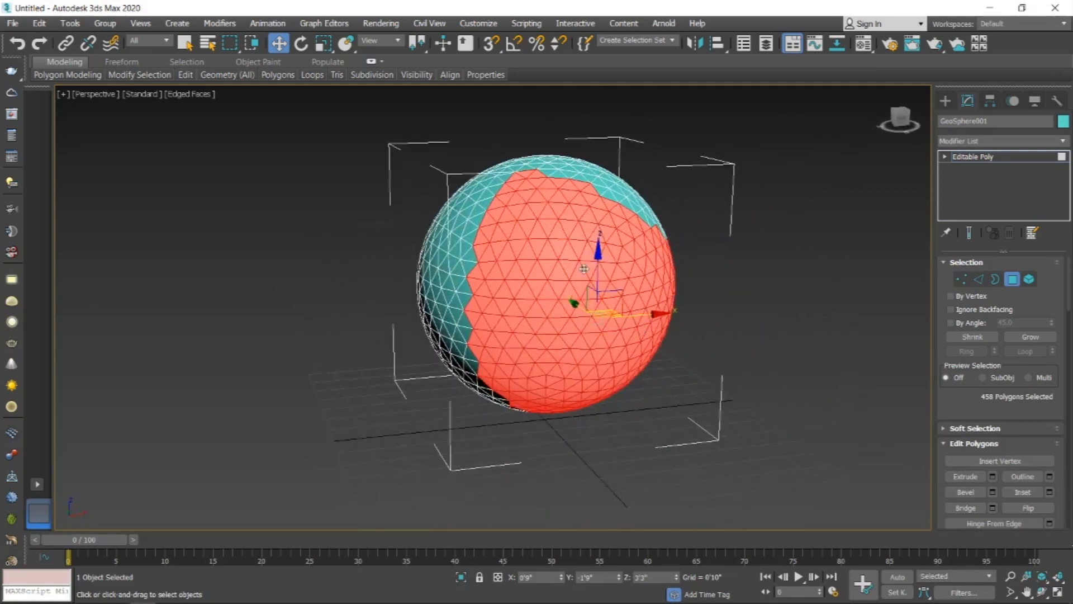
Step: Extend the polygon selection on the geosphere to cover additional triangular patches
alt+middle_drag(490, 386, 562, 400)
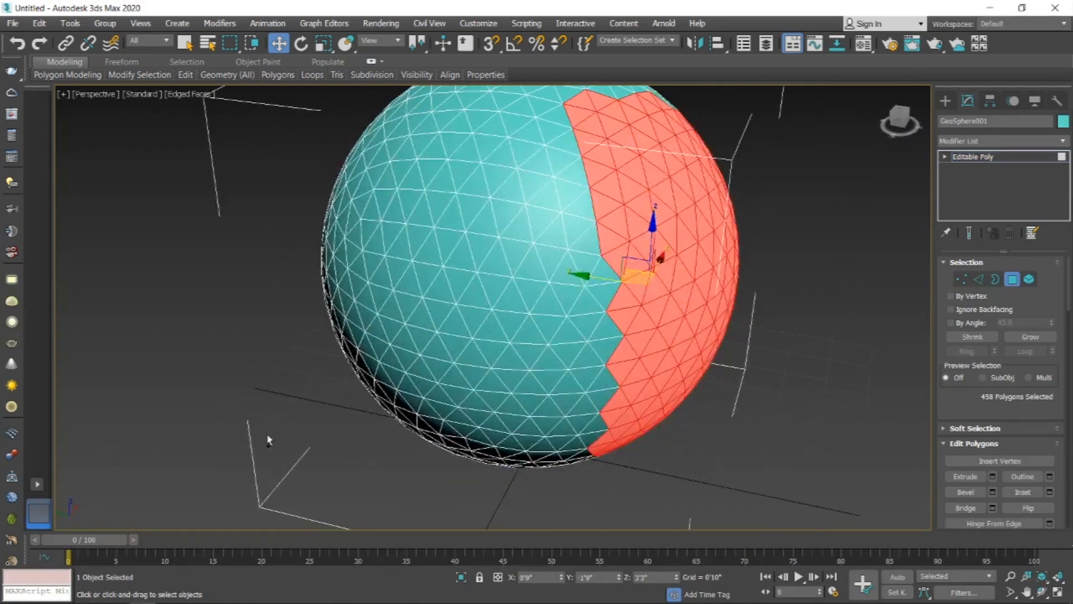
ctrl+drag(342, 236, 375, 134)
mouse_move(771, 409)
alt+middle_down()
mouse_move(726, 376)
mouse_move(739, 275)
mouse_move(738, 374)
mouse_move(782, 394)
alt+middle_up()
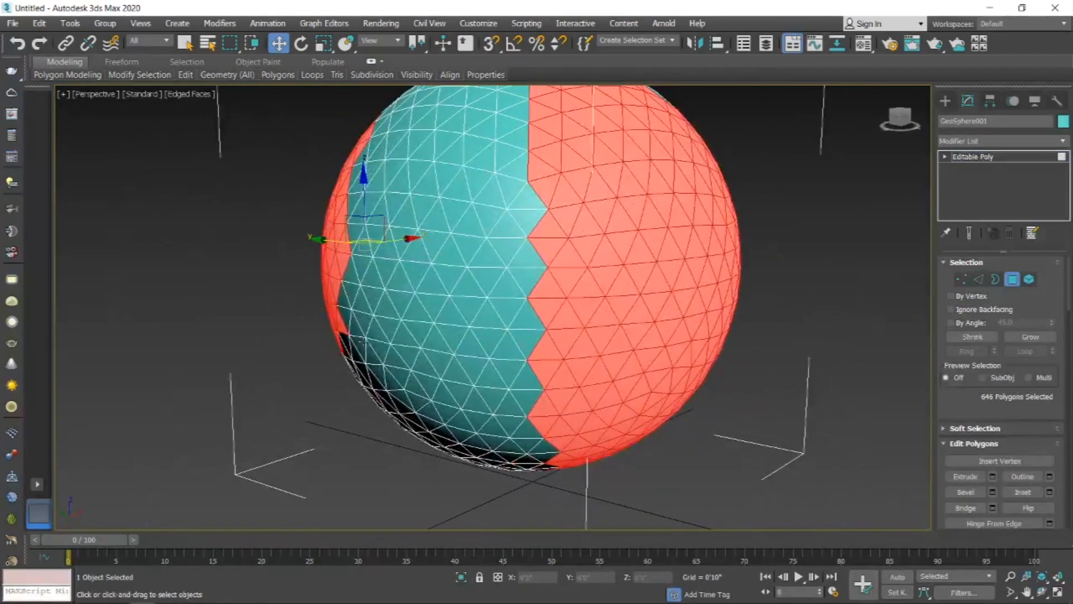
click(976, 157)
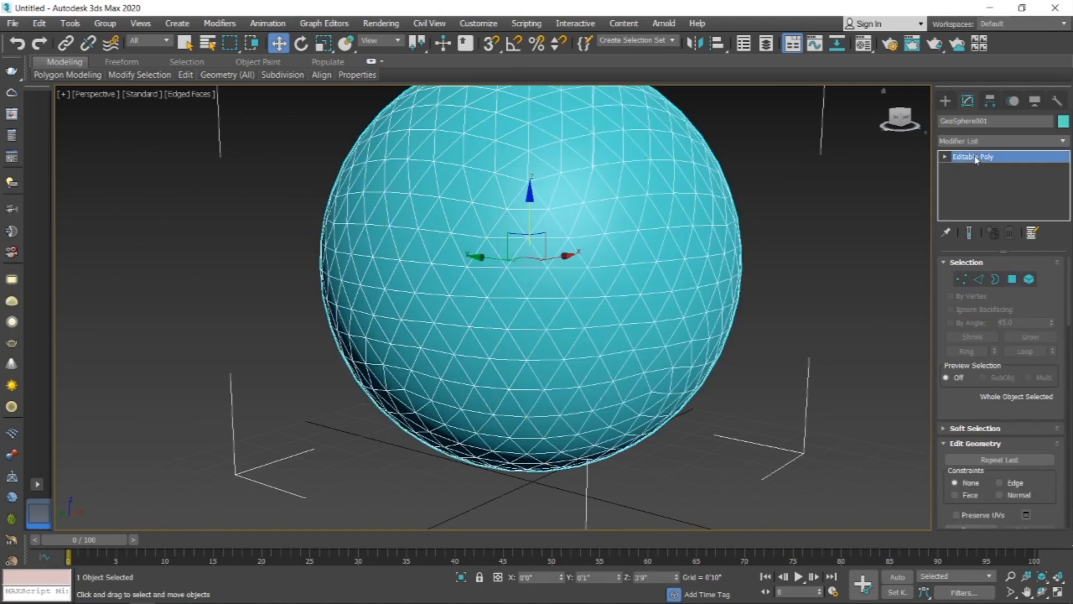
click(1012, 279)
alt+middle_drag(704, 312, 611, 367)
Step: Apply a Lattice modifier to the geosphere's selected polygons
click(983, 141)
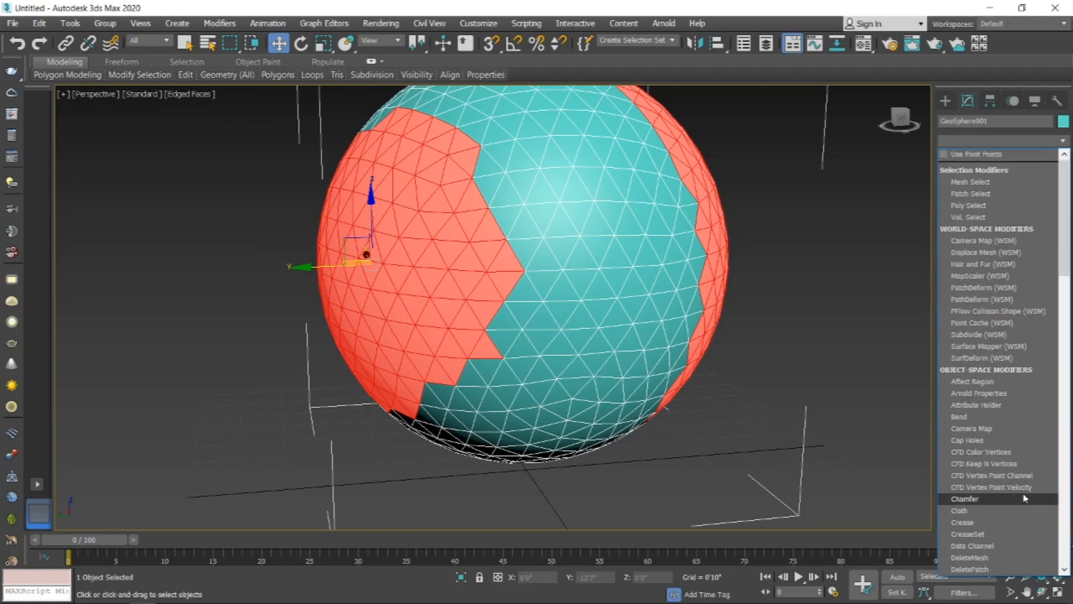
scroll(1022, 498, down, 3)
scroll(1019, 492, up, 3)
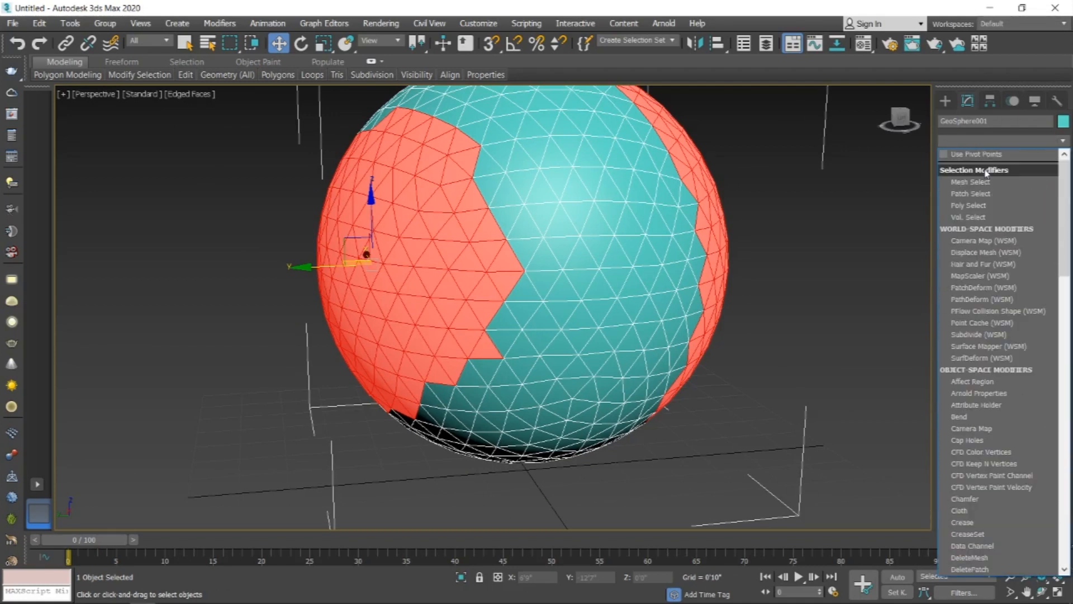
scroll(987, 173, down, 6)
key(l)
click(989, 154)
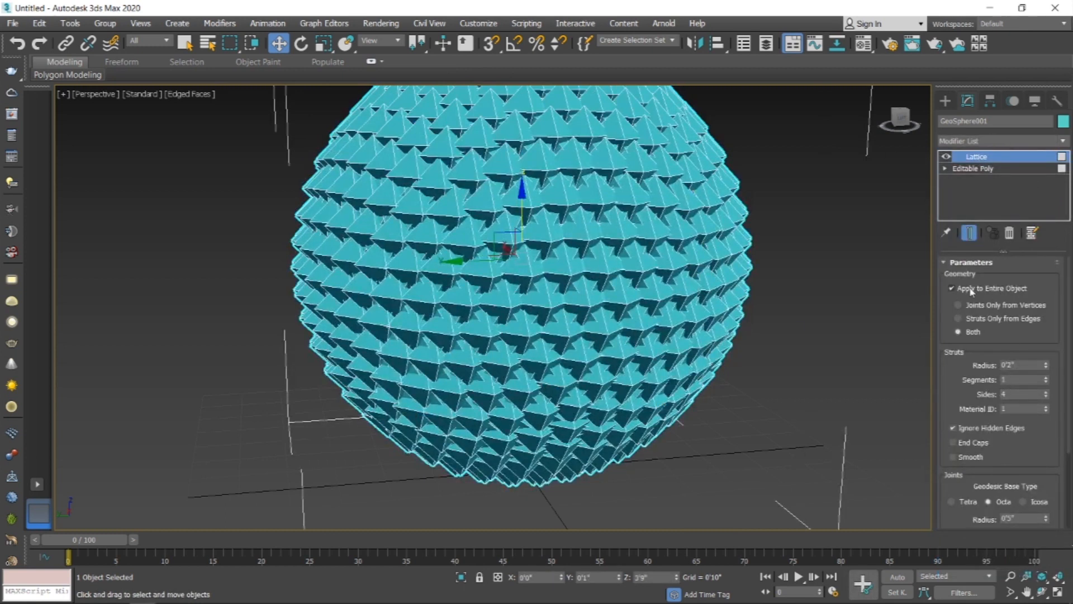
Step: Try Struts Only from Edges, return to Both, and turn off Apply to Entire Object so only the selection is latticed
click(959, 318)
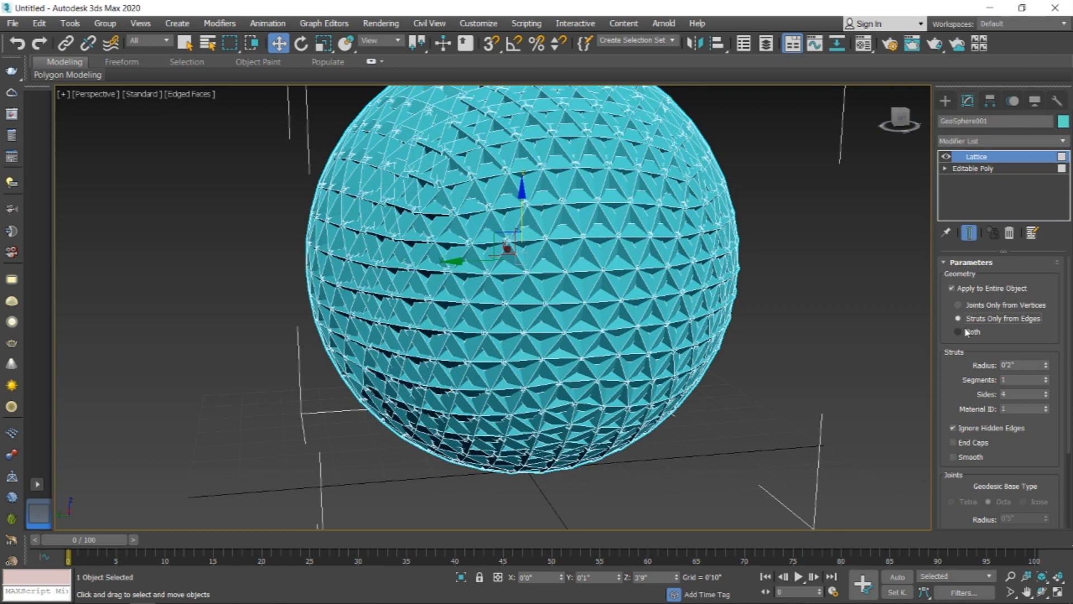
click(967, 332)
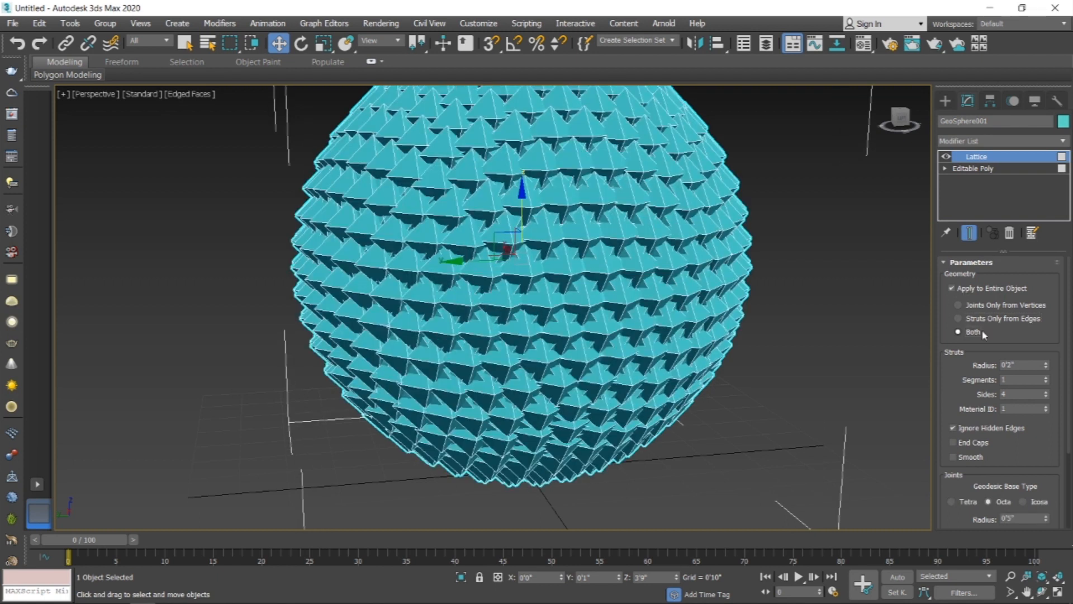
click(952, 288)
alt+middle_drag(577, 311, 523, 315)
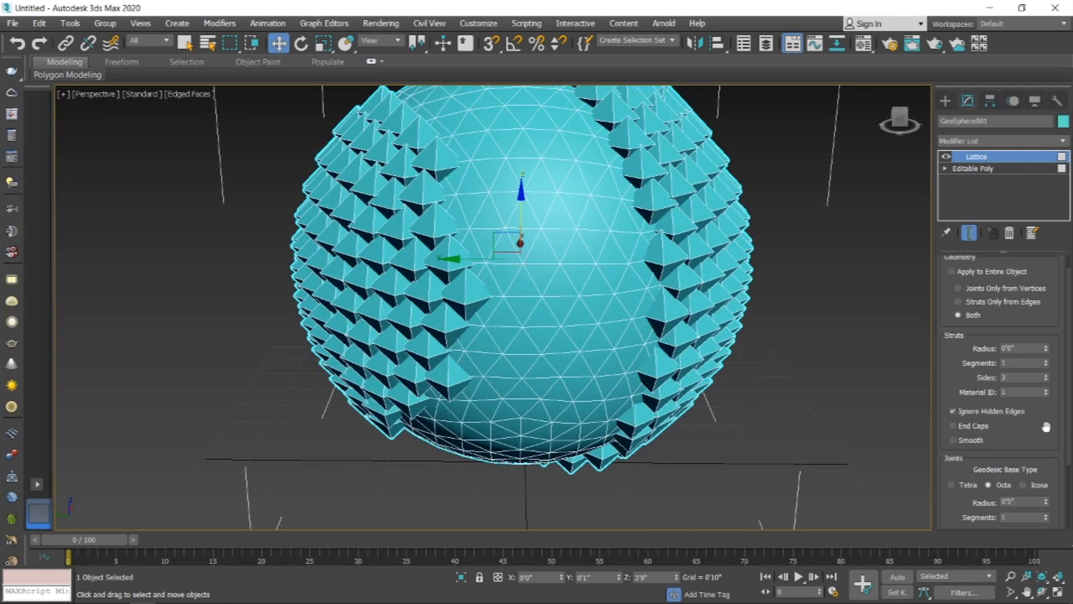
Step: Shrink the lattice struts to radius 0'0" and the joints to radius 0'1"
scroll(1047, 427, down, 3)
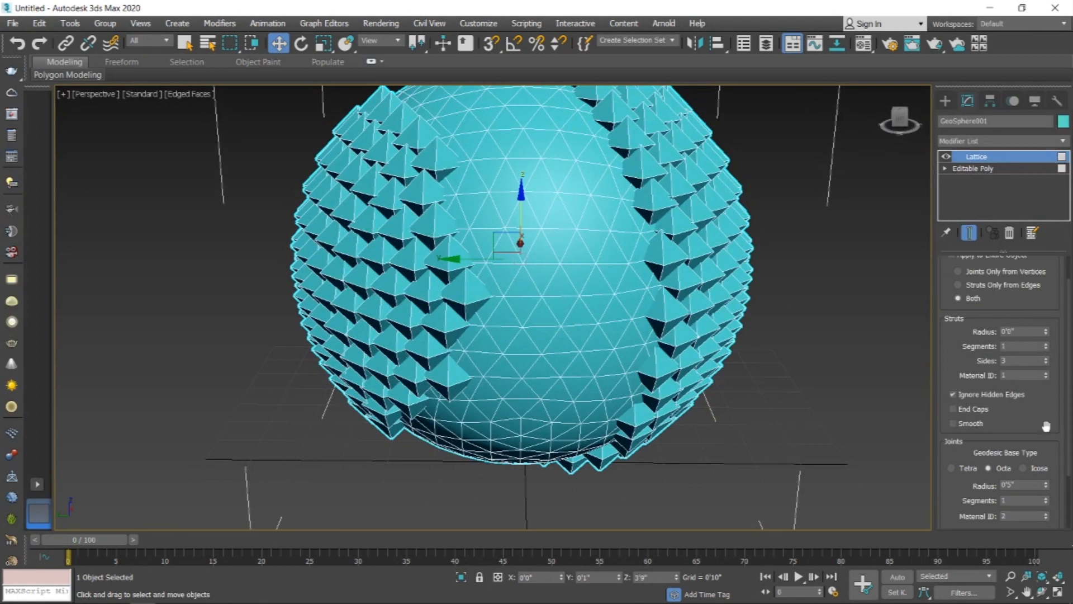
drag(1046, 454, 1052, 444)
scroll(383, 258, up, 6)
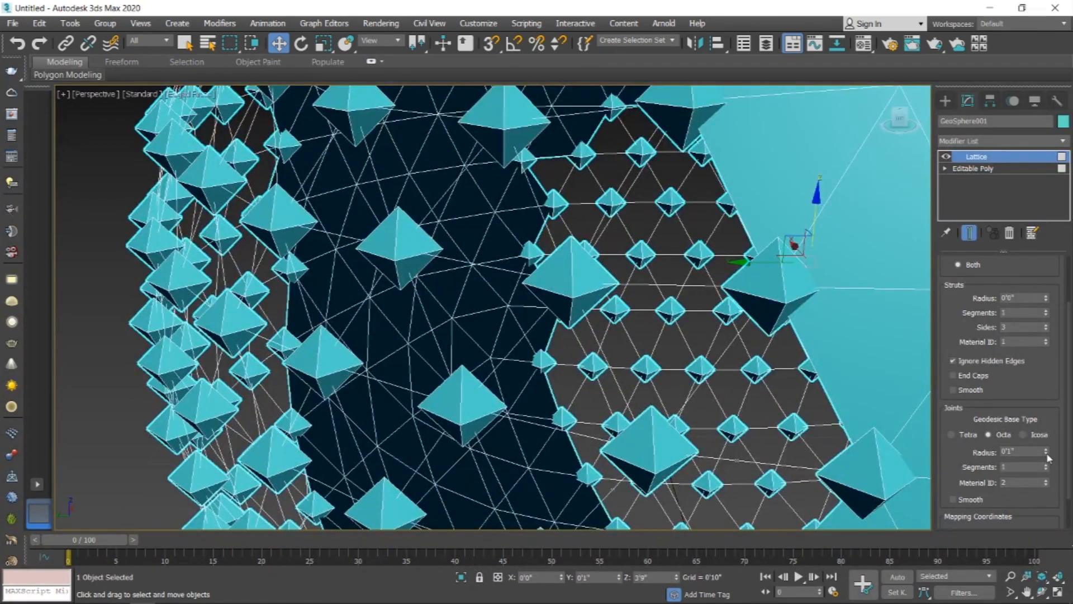
Step: Set the joints' geodesic base type to Icosa after trying Tetra
click(1024, 435)
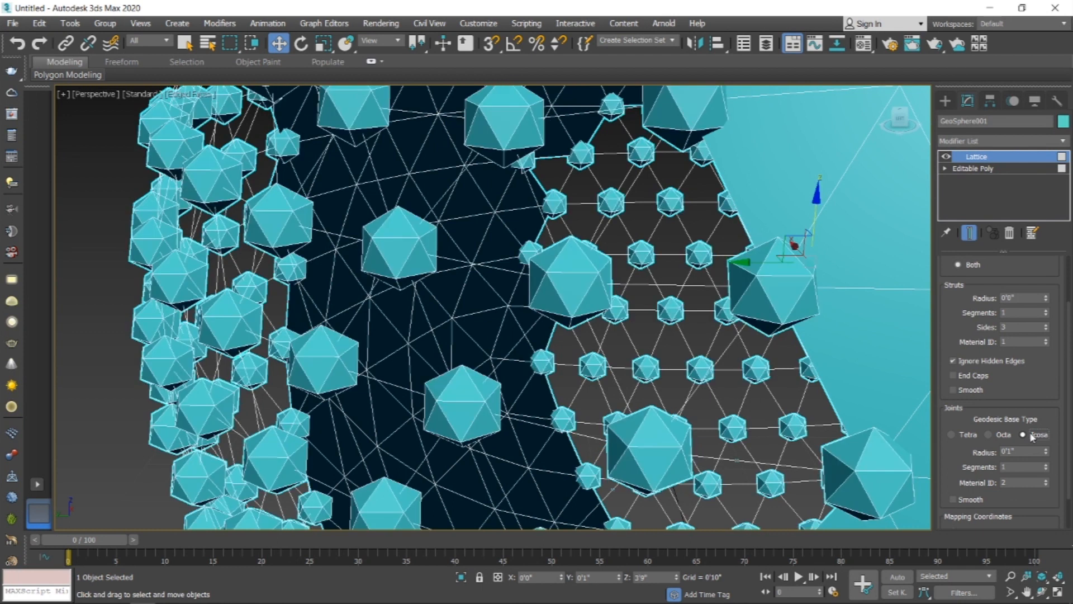
click(967, 436)
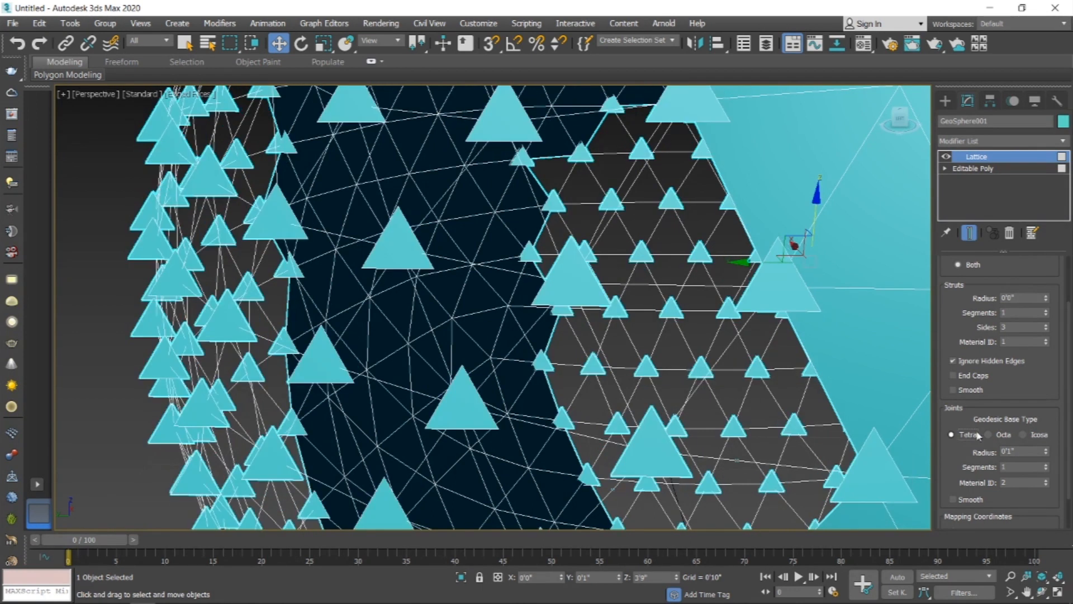
click(1039, 435)
Step: Raise the joint segments to 5 and reduce the joint radius to 0'0"
click(1046, 454)
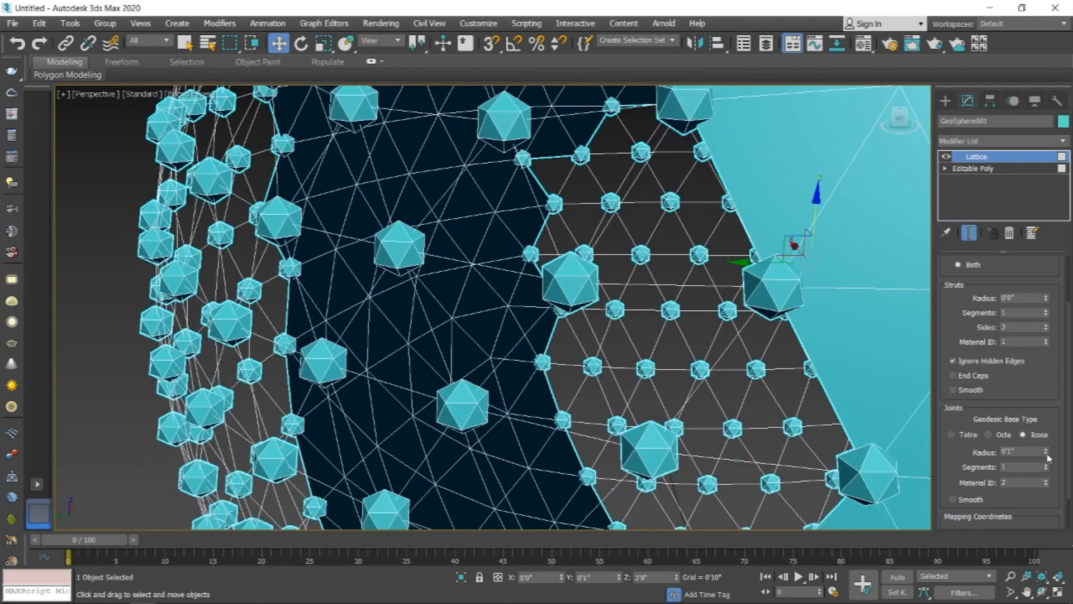
click(1046, 464)
click(1046, 465)
click(1047, 465)
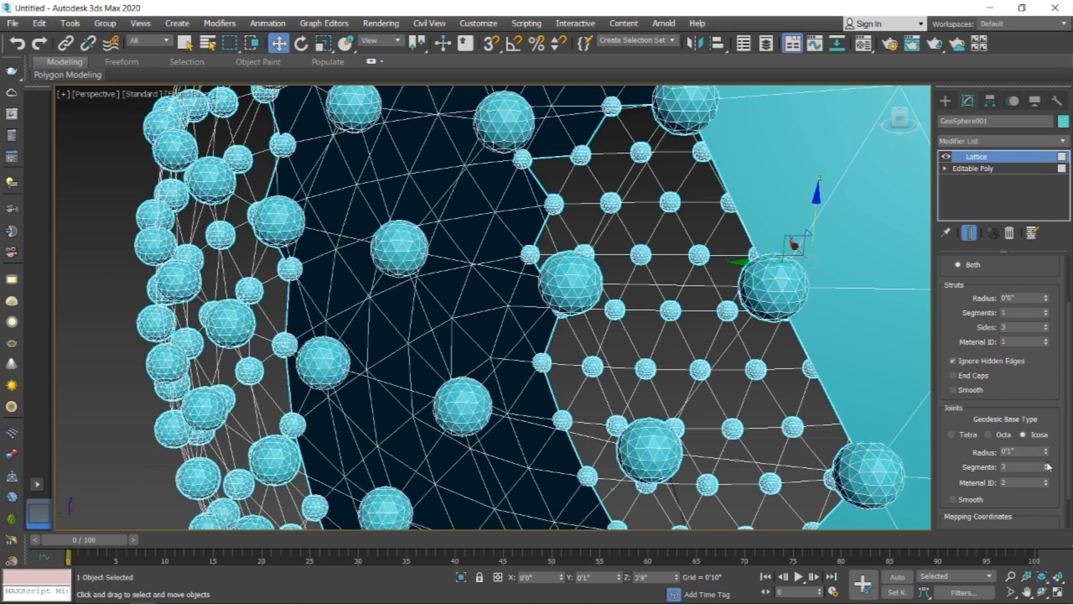
click(1047, 464)
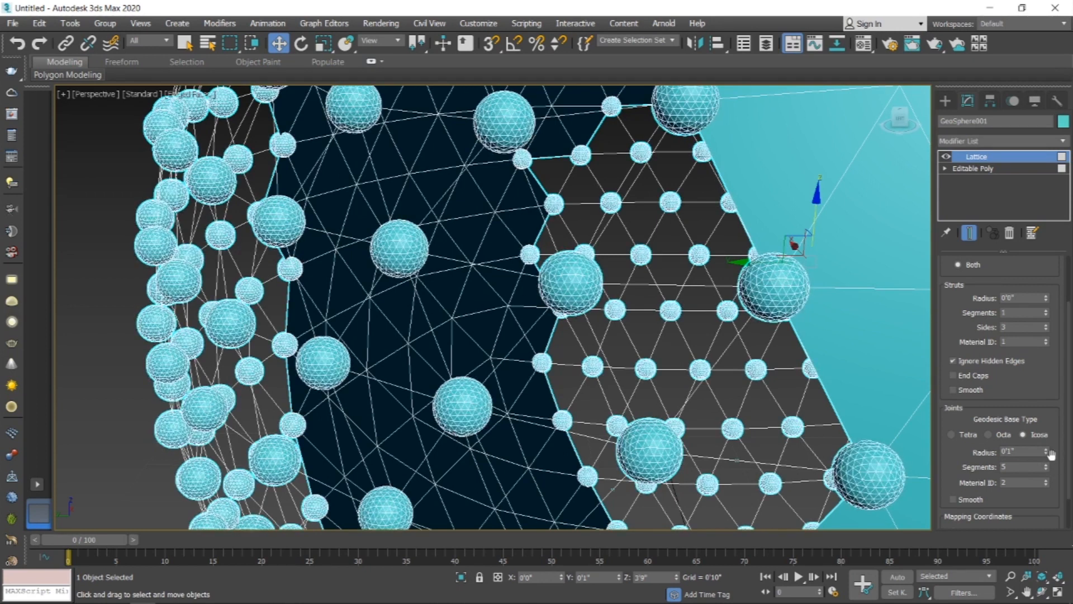
click(1046, 454)
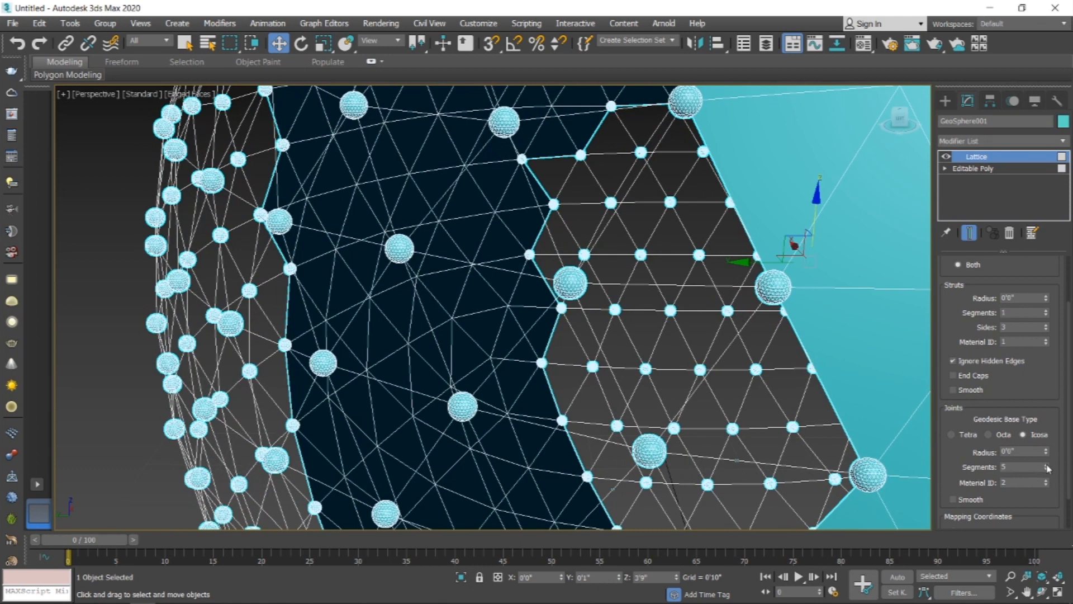
Step: Create a VRayPhysicalCamera in the top view, placed to the right and aimed at the geosphere
alt+middle_drag(394, 306, 419, 311)
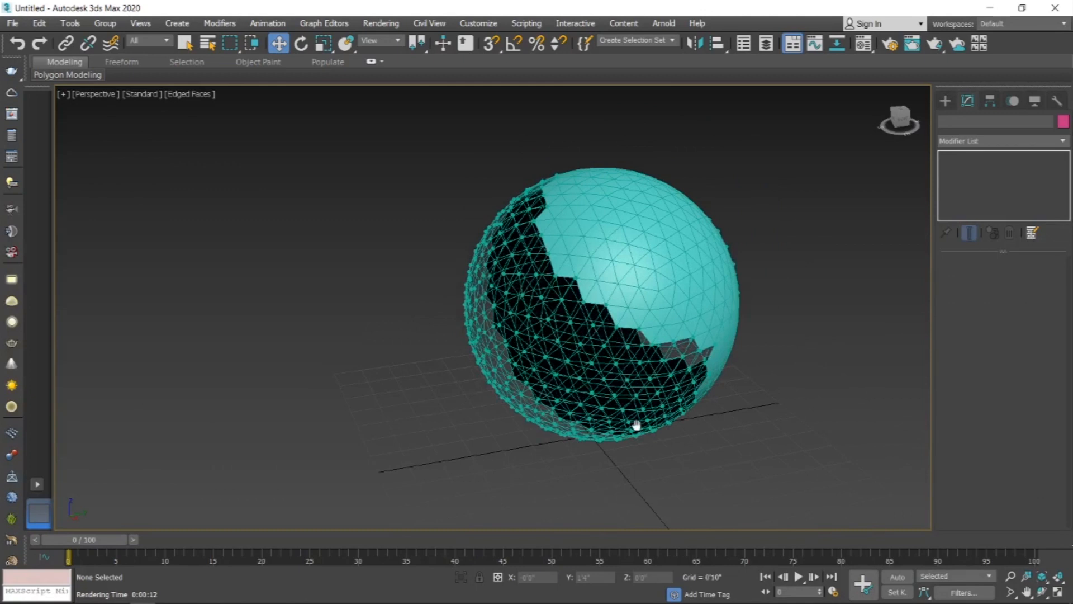
alt+middle_drag(635, 425, 644, 297)
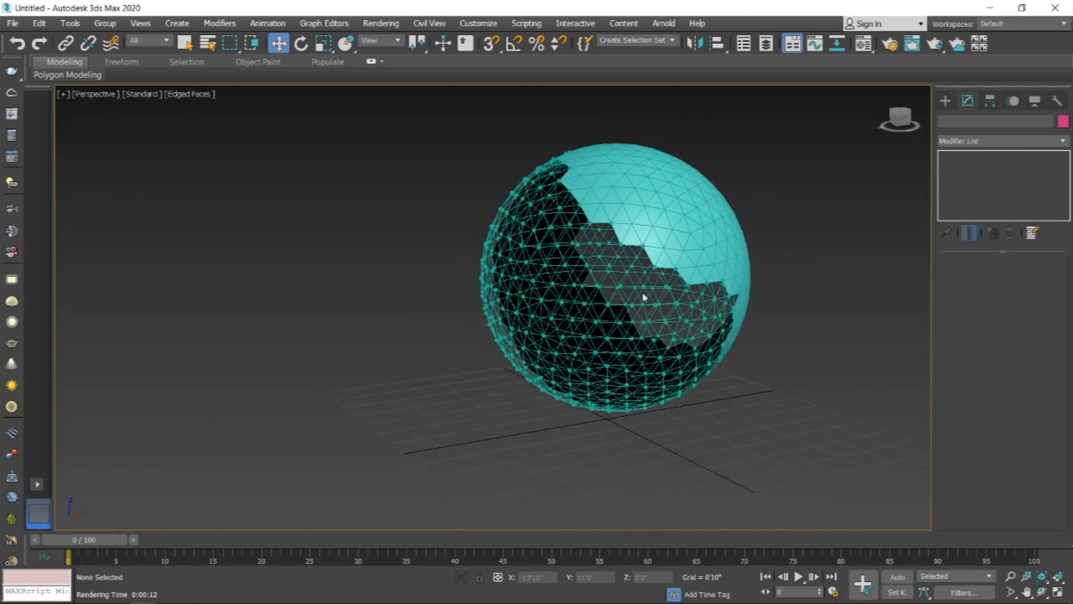
alt+middle_drag(724, 334, 682, 357)
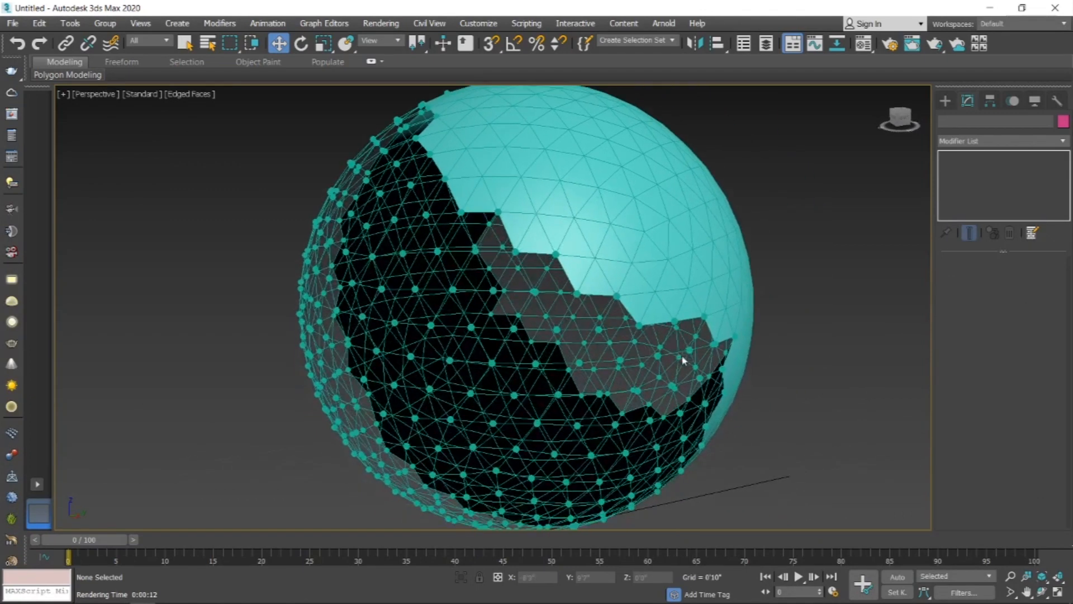
click(945, 100)
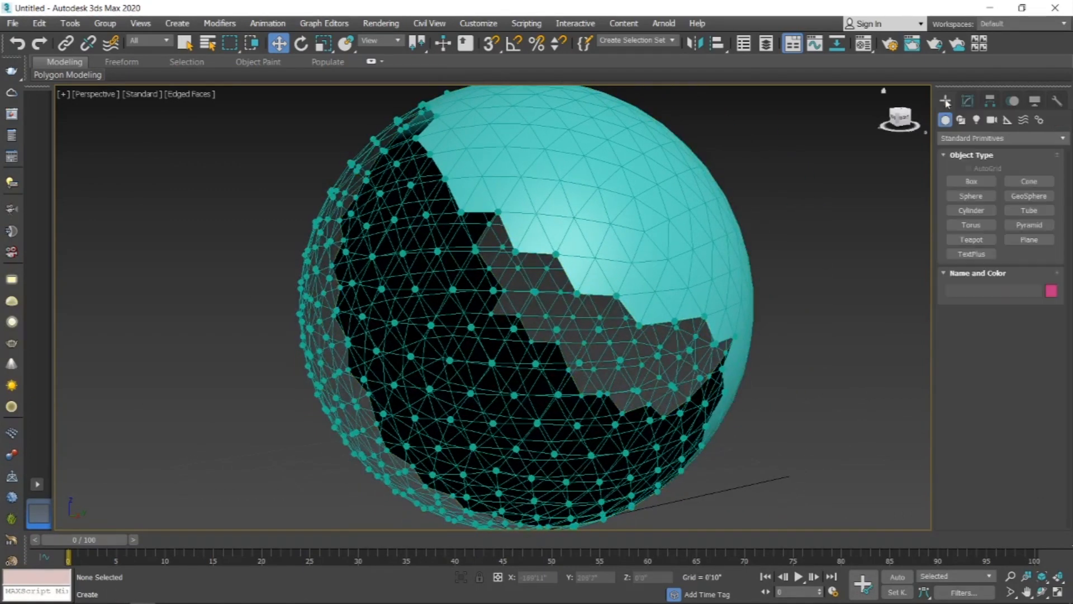
click(991, 120)
click(980, 144)
click(1003, 169)
click(1039, 182)
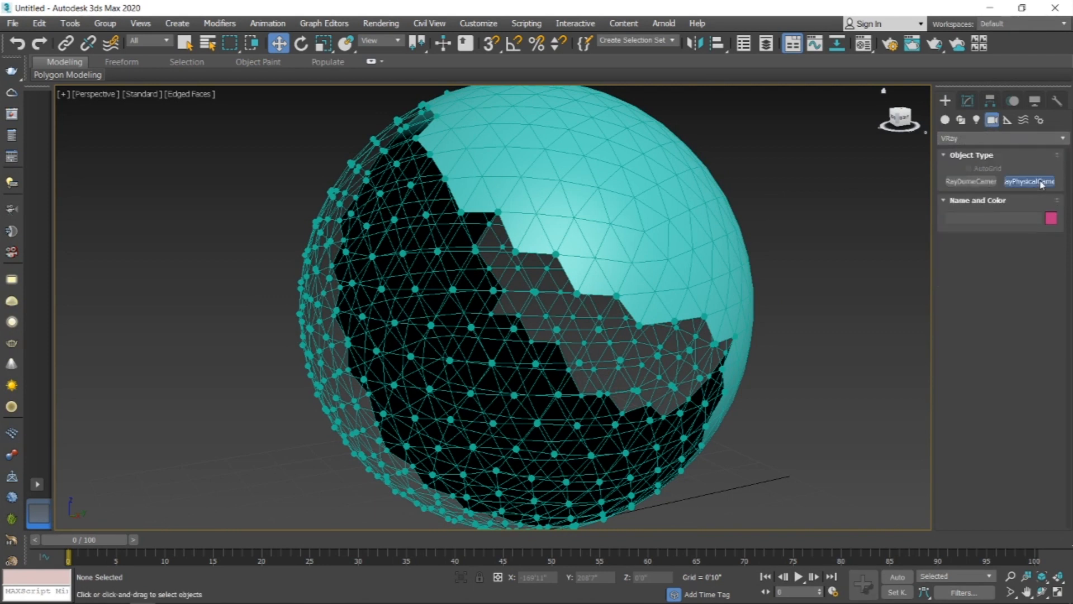
key(alt+w)
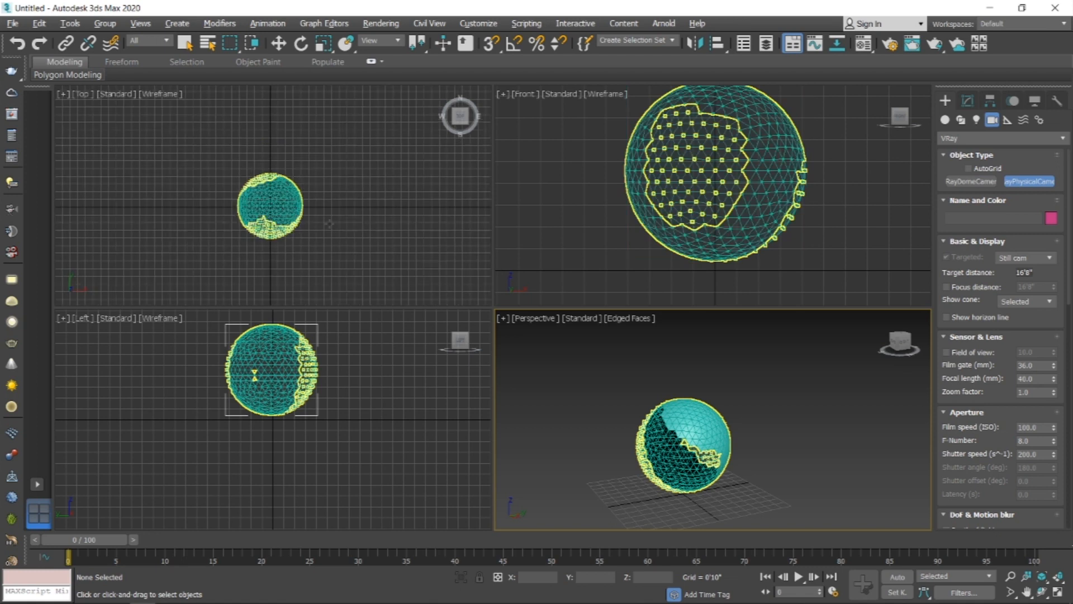
scroll(703, 213, down, 2)
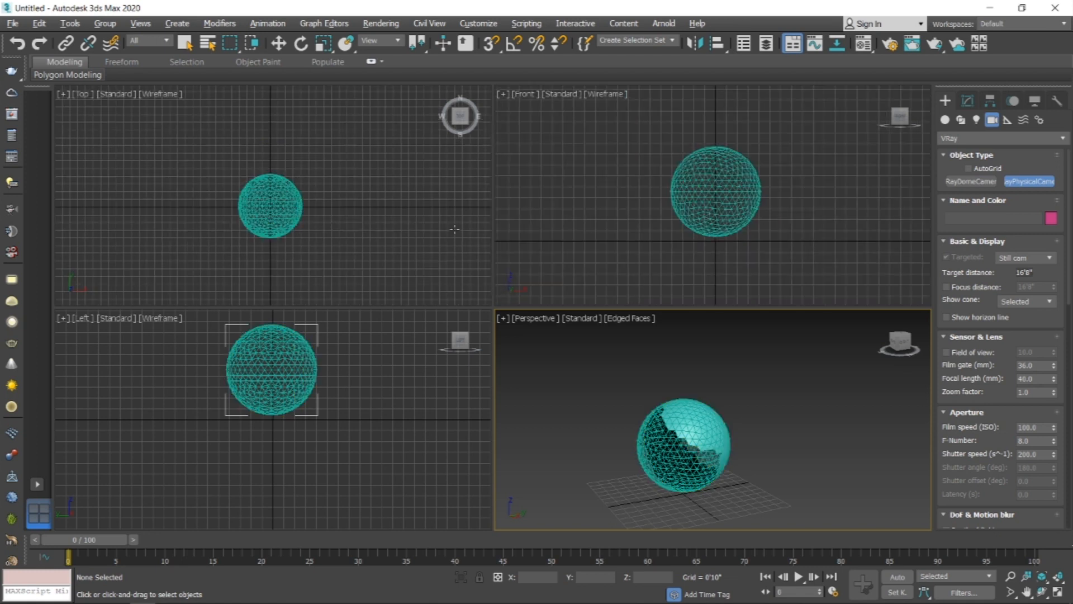
drag(465, 217, 393, 243)
right_click(678, 454)
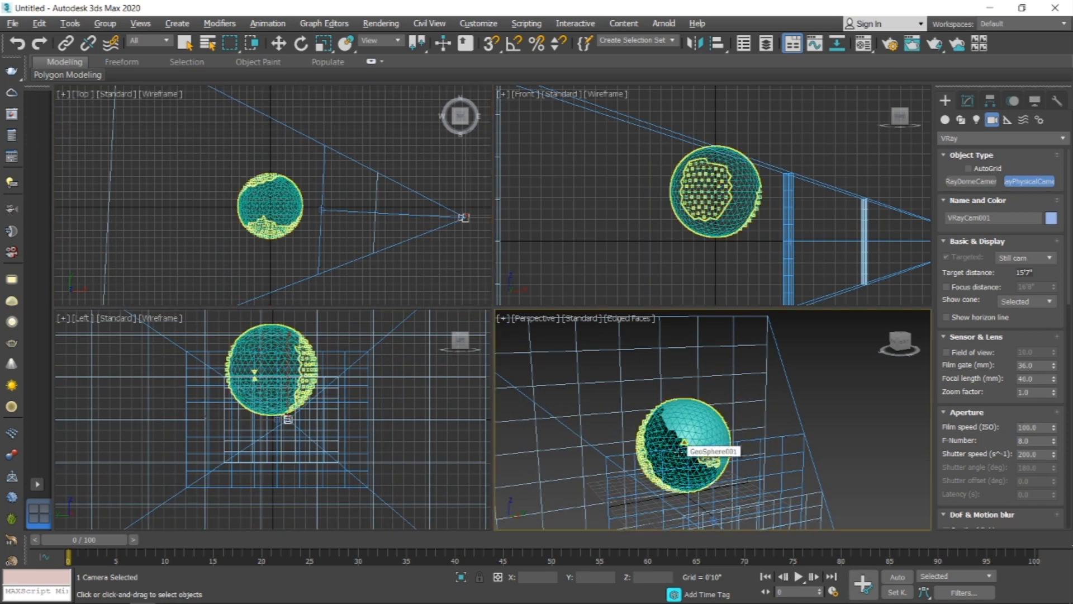
Step: Switch the perspective viewport to the camera view and maximize it
key(c)
middle_drag(657, 414, 647, 494)
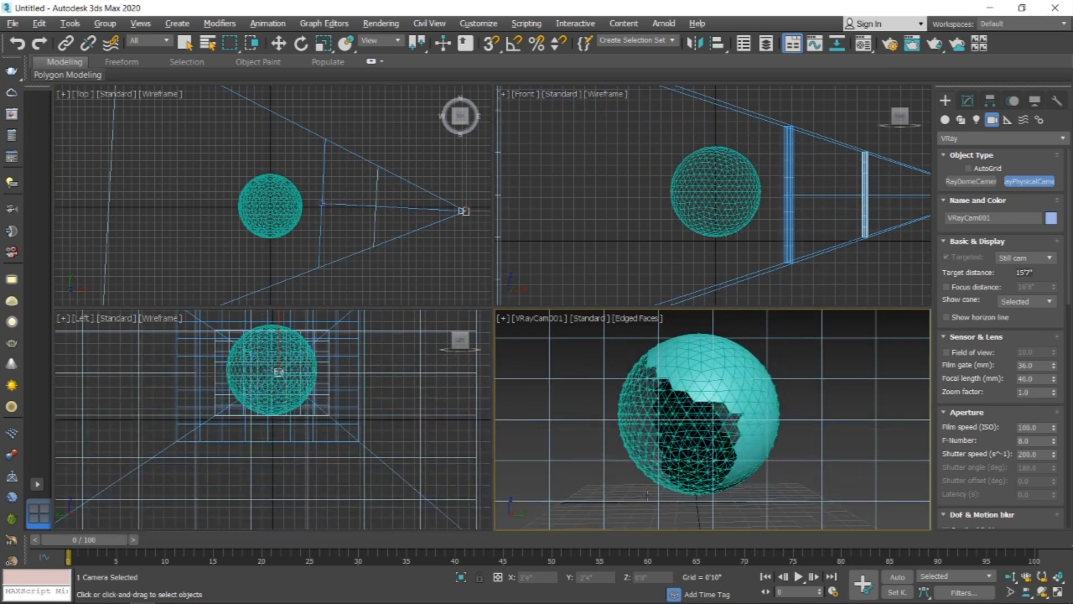
key(alt+w)
key(w)
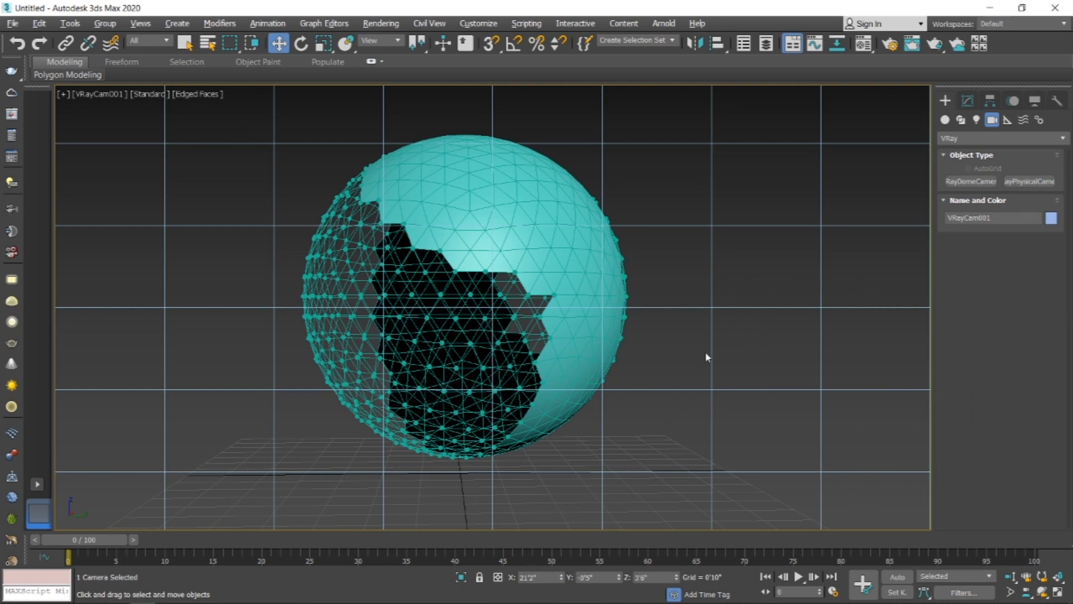
mouse_move(702, 359)
middle_down()
mouse_move(719, 359)
mouse_move(711, 373)
middle_up()
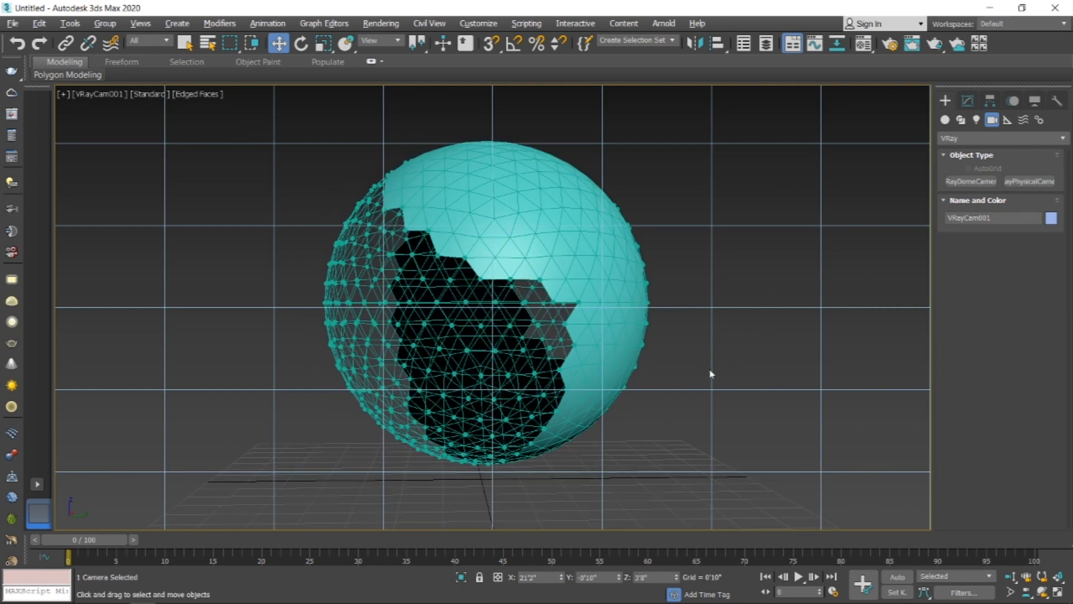
Step: Create a VRayLight plane about 22'9" by 13'0" centered over the geosphere in the top view
click(978, 121)
click(970, 138)
click(962, 165)
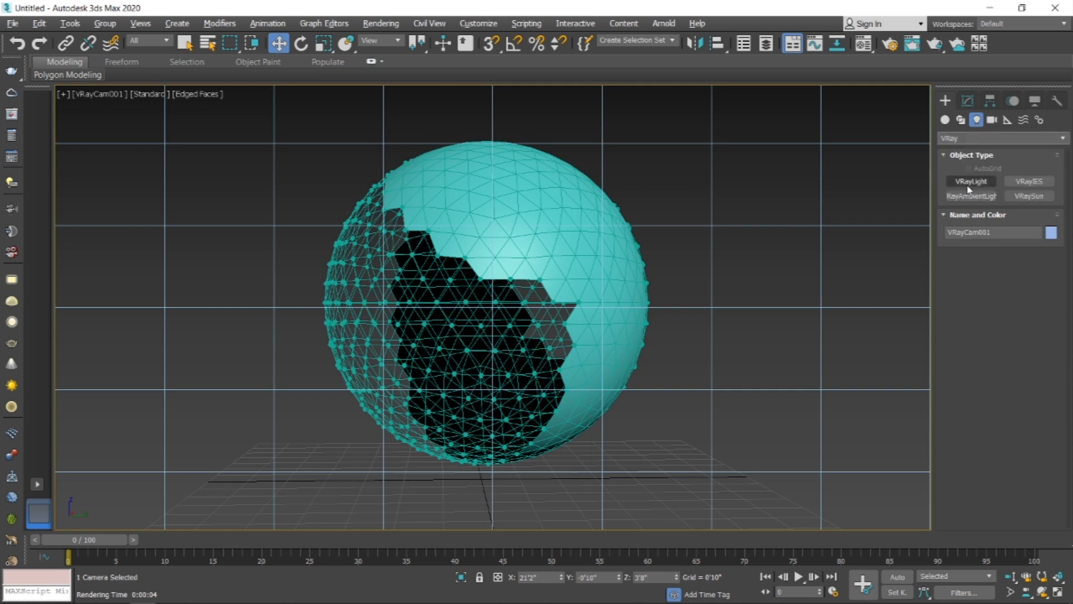
click(970, 186)
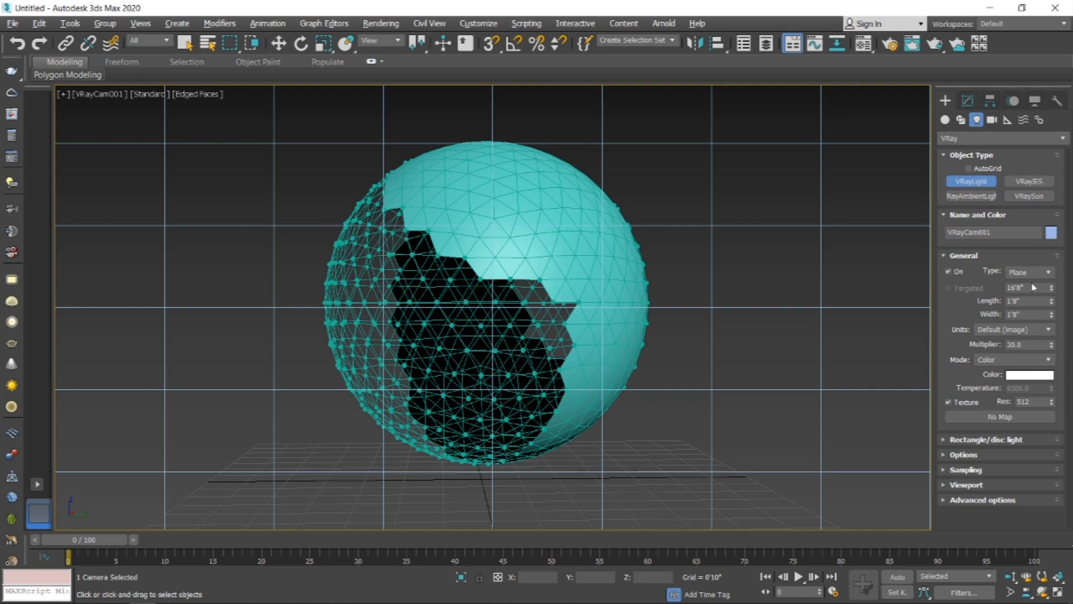
key(alt+w)
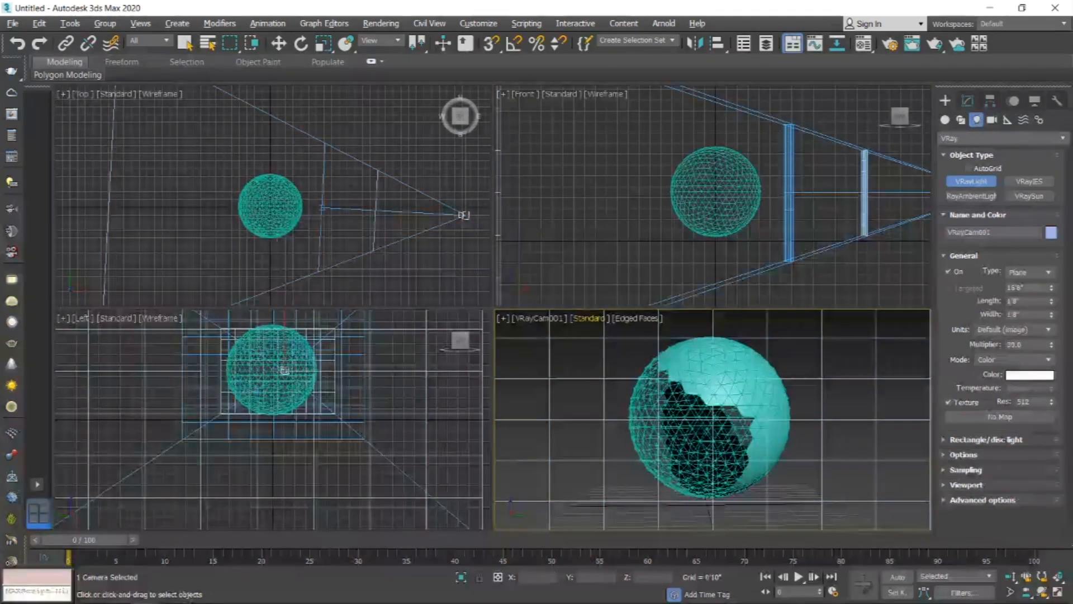
drag(167, 132, 375, 272)
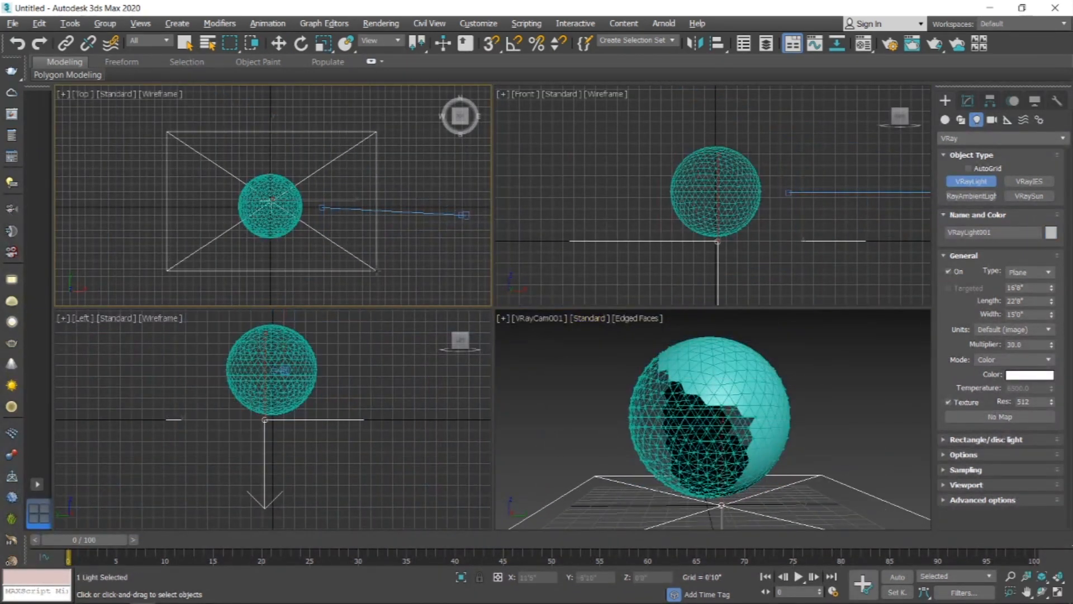
right_click(349, 424)
Step: Move the light upward above the geosphere in the left view
scroll(324, 438, down, 3)
key(w)
drag(297, 378, 312, 256)
right_click(556, 425)
Step: Render the maximized camera view with V-Ray and zoom in on the frame buffer
key(alt+w)
key(shift+q)
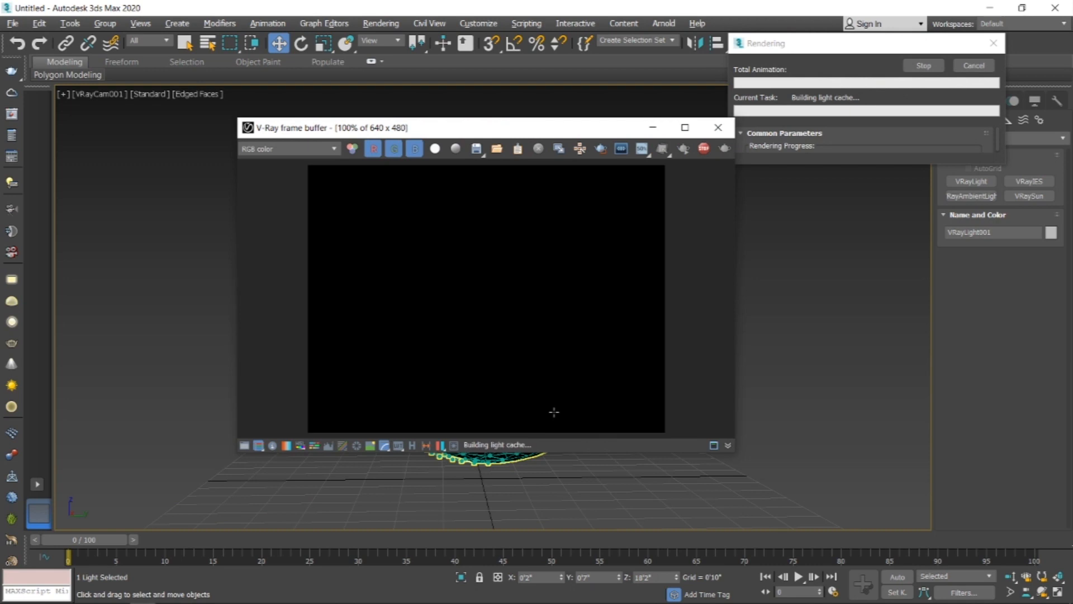
scroll(461, 304, up, 1)
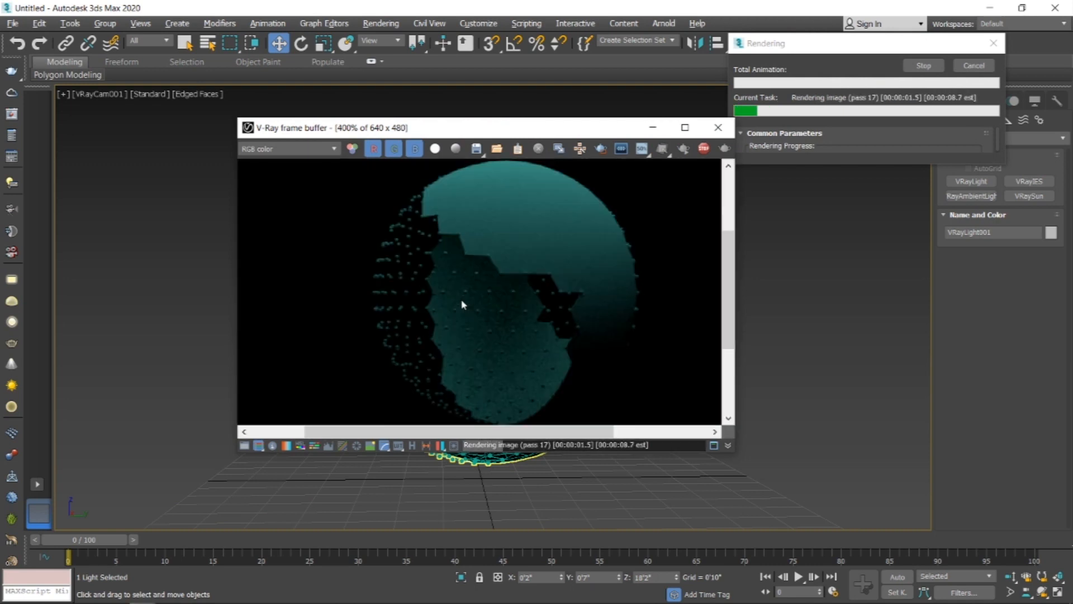
scroll(461, 304, up, 1)
scroll(462, 304, down, 1)
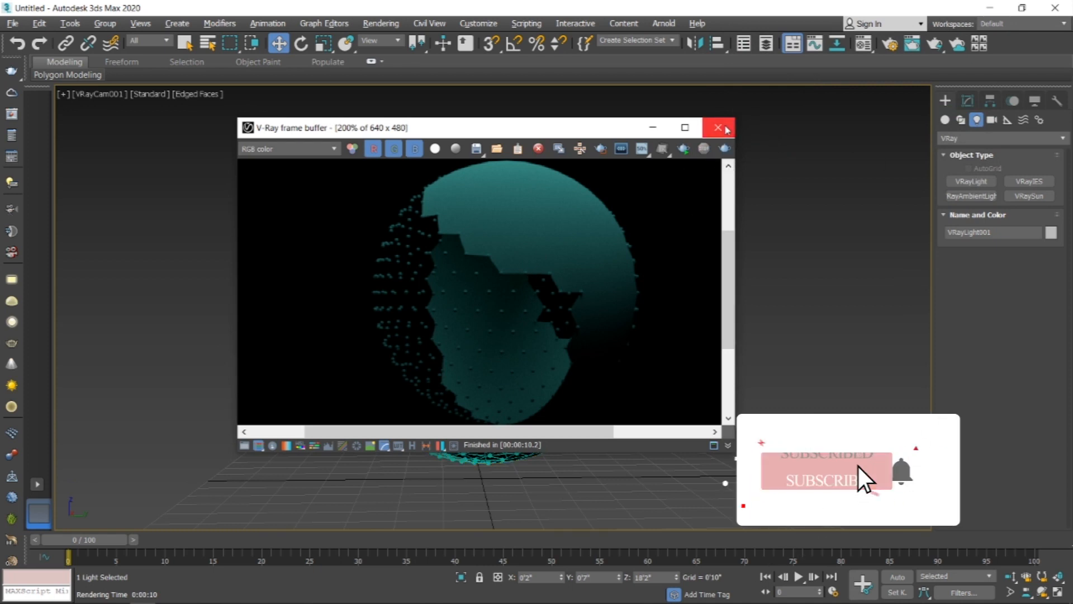
Step: Select the geosphere and increase its Lattice modifier's strut radius in the zoomed perspective view
click(719, 127)
click(536, 223)
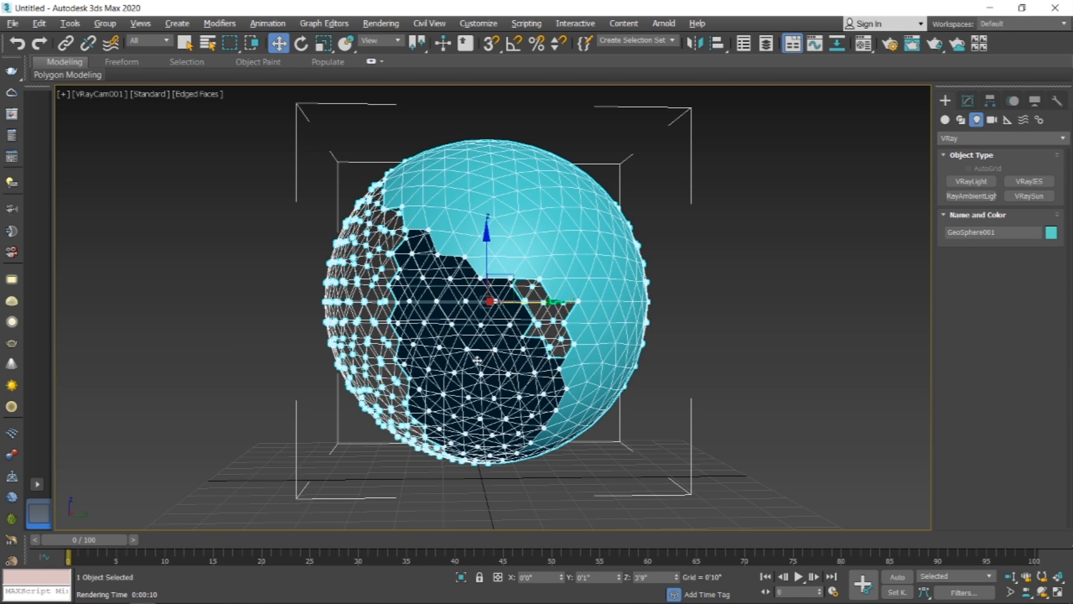
key(p)
scroll(486, 356, up, 10)
click(967, 101)
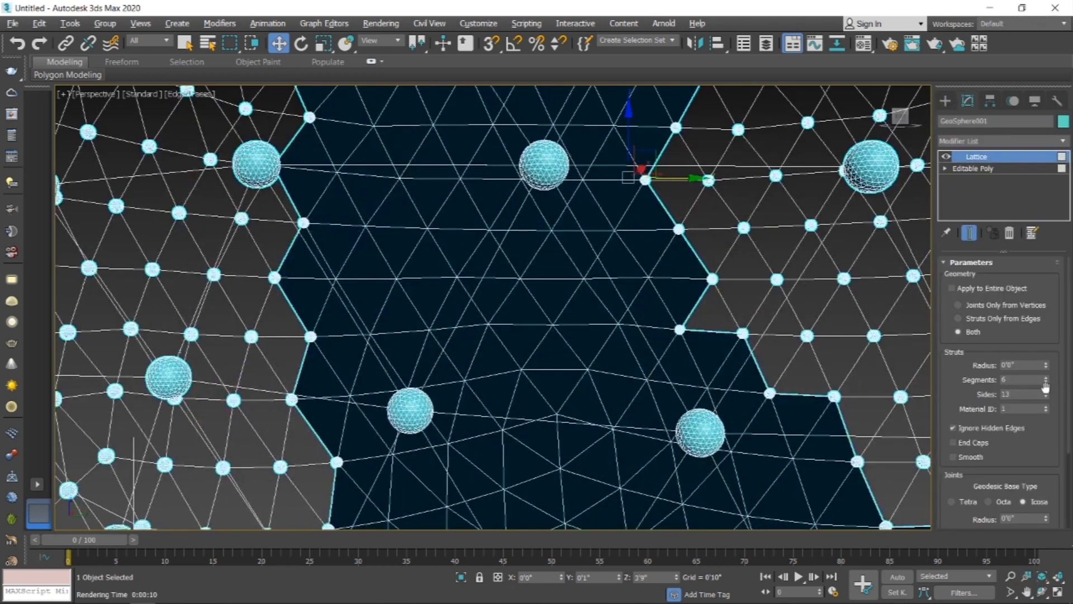
double_click(1020, 364)
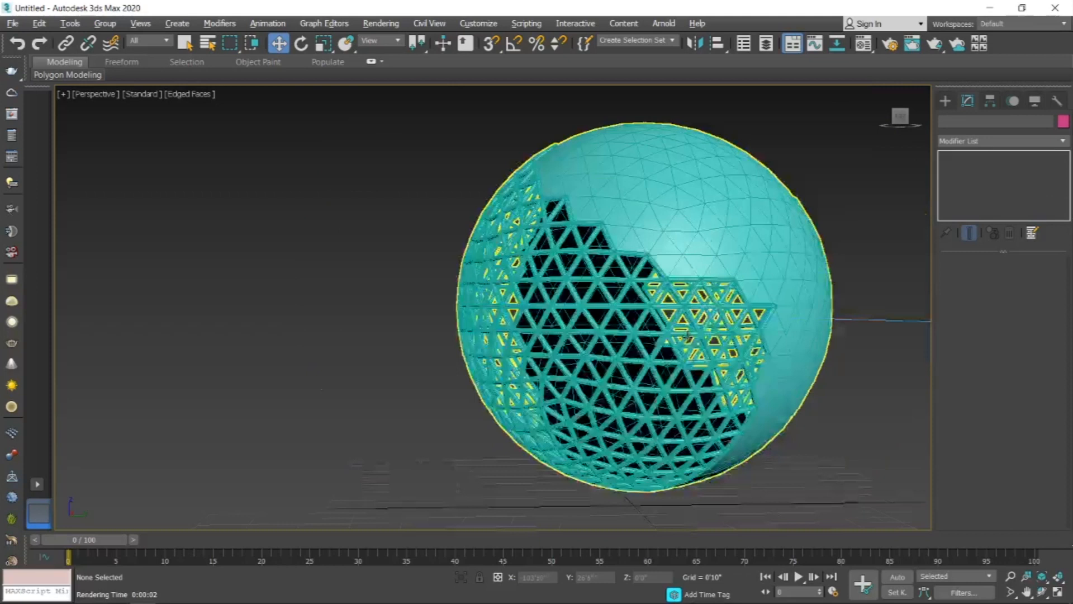
click(408, 379)
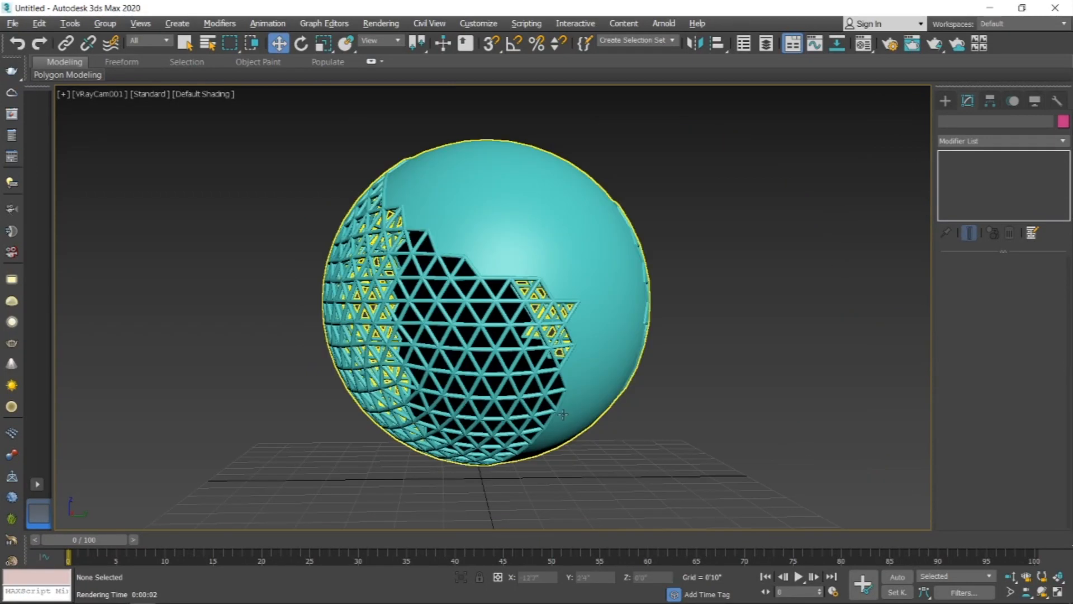
Step: Create a large Box around the geosphere in the perspective view to serve as a room
key(shift+q)
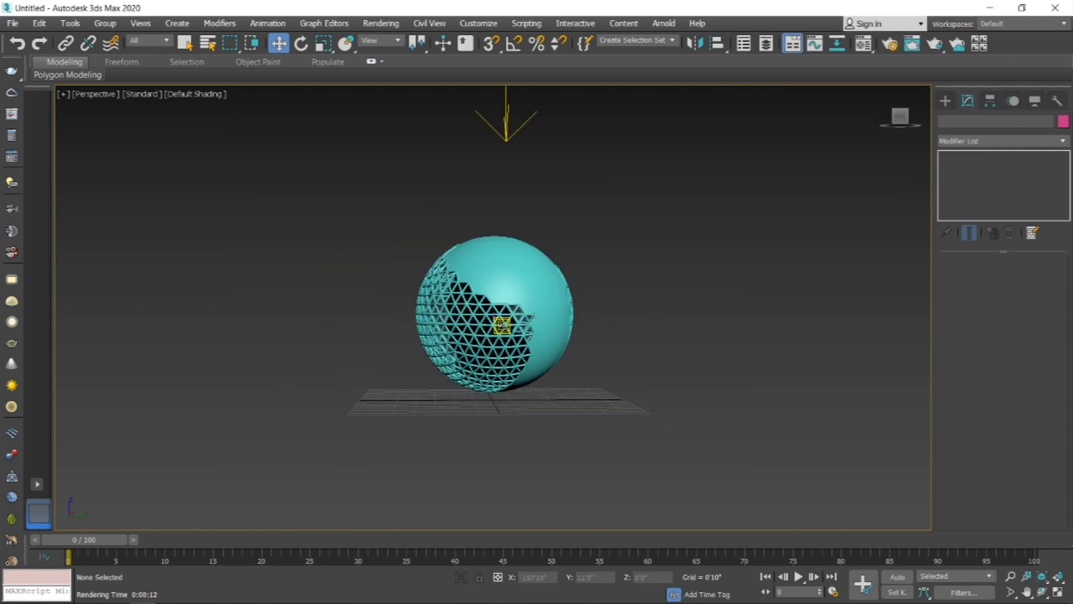
alt+middle_drag(556, 381, 581, 409)
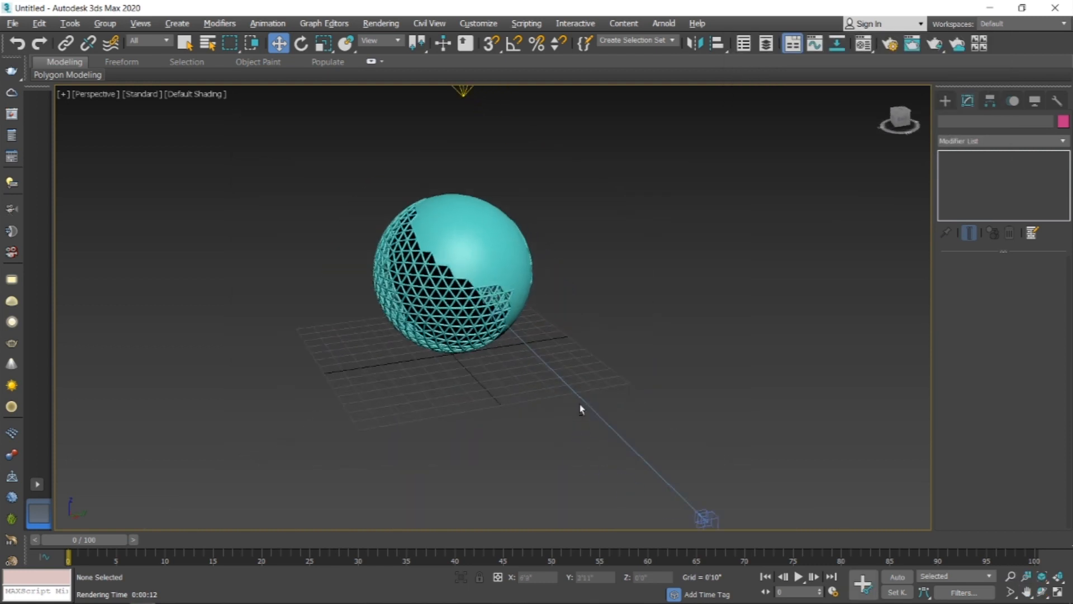
click(945, 101)
click(945, 119)
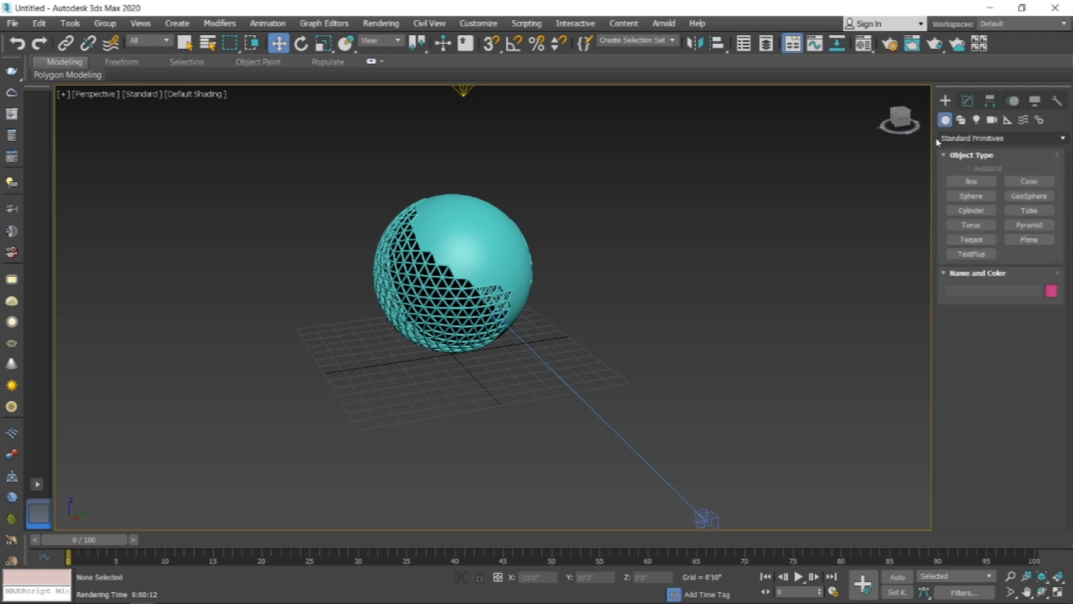
click(971, 181)
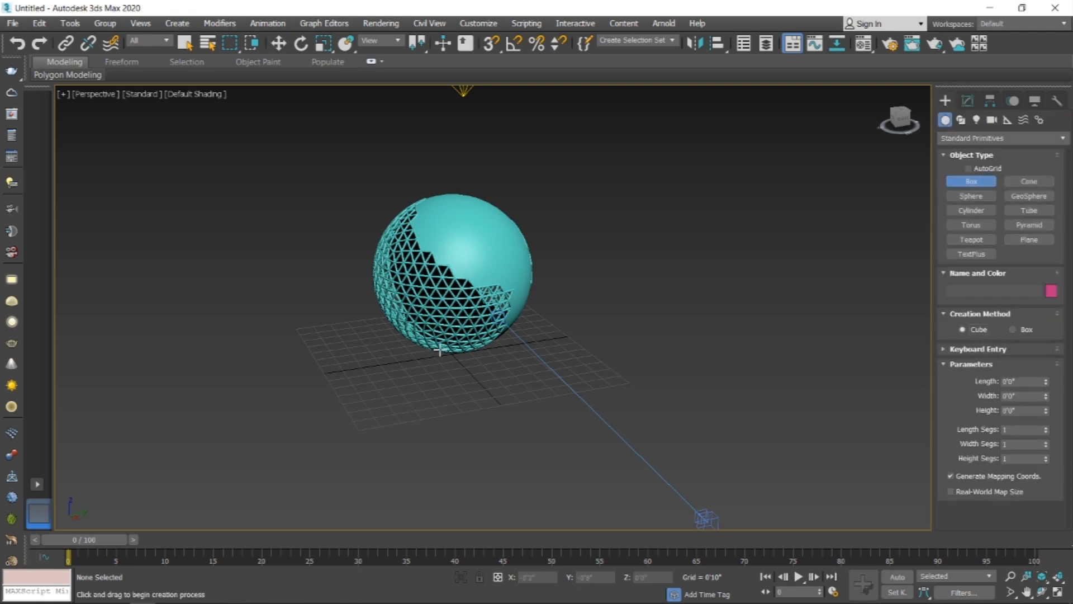
drag(449, 351, 692, 429)
drag(573, 376, 572, 377)
right_click(573, 376)
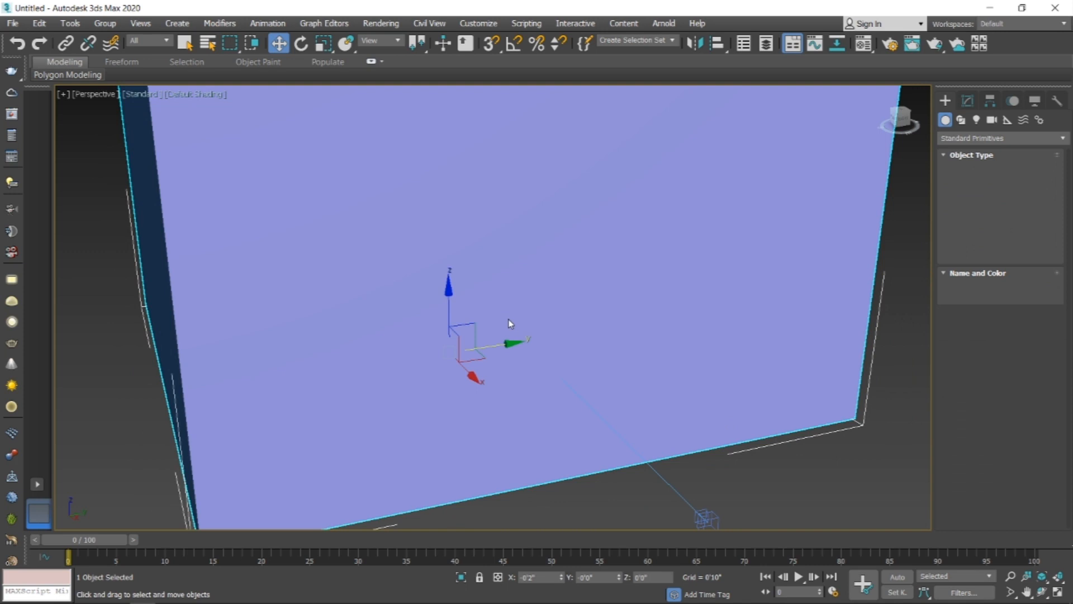
Step: Convert the box to an Editable Poly
right_click(575, 247)
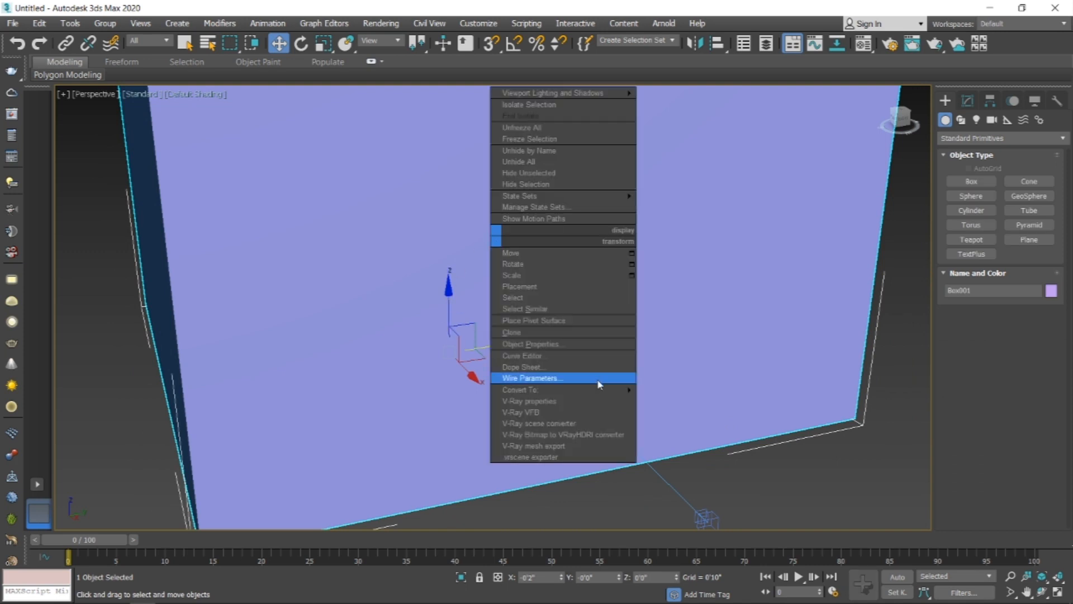
mouse_move(604, 390)
click(691, 398)
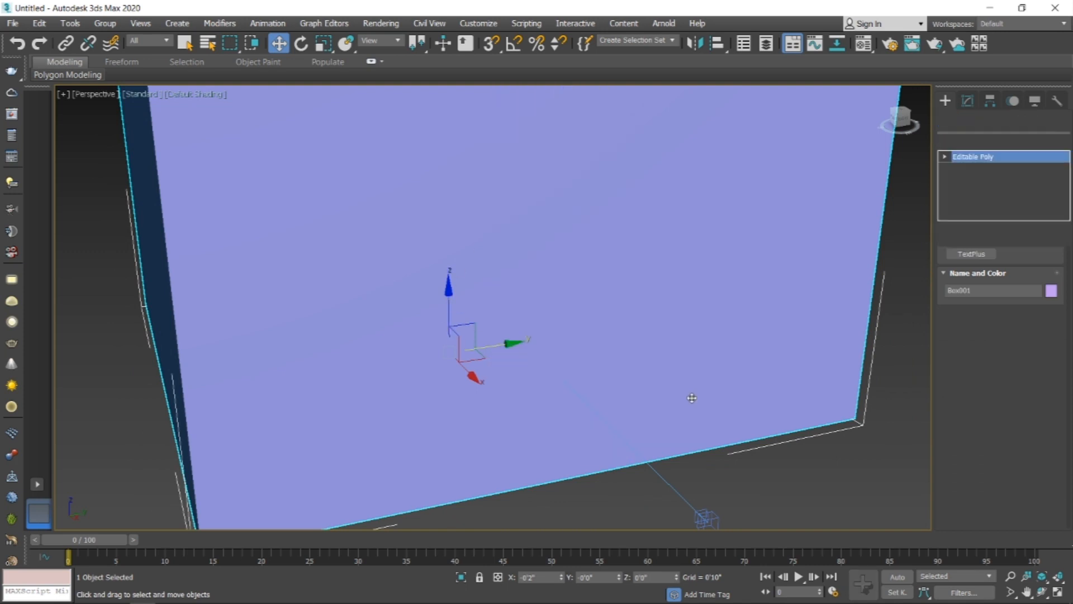
Step: Select the box's front polygon facing the camera and delete it
key(4)
click(608, 332)
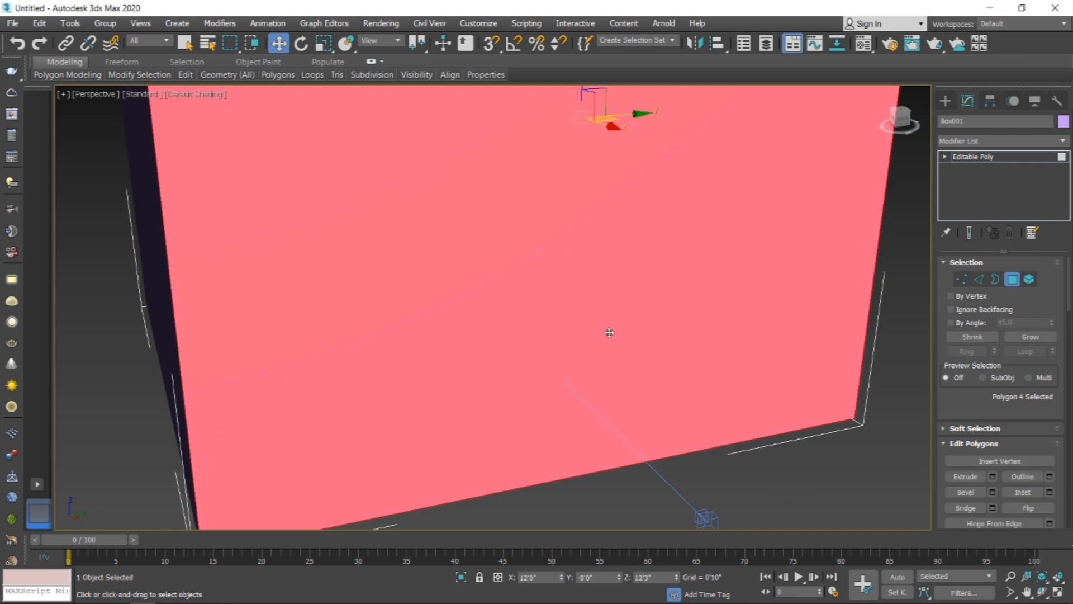
key(Delete)
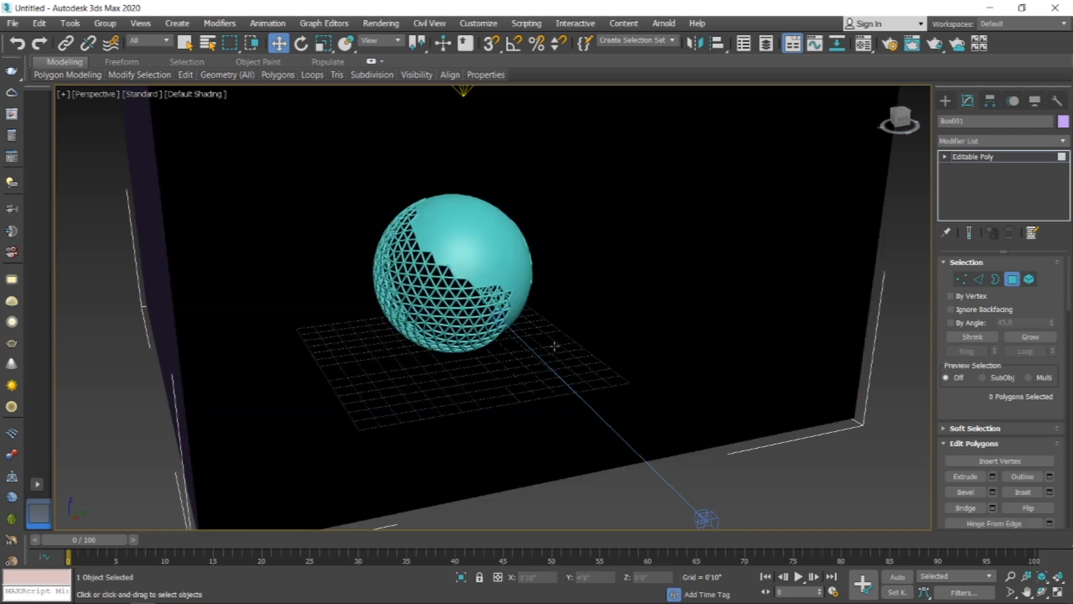
Step: Create a VRayIES light in the front view, aimed downward from above the geosphere to below it
key(f)
click(945, 101)
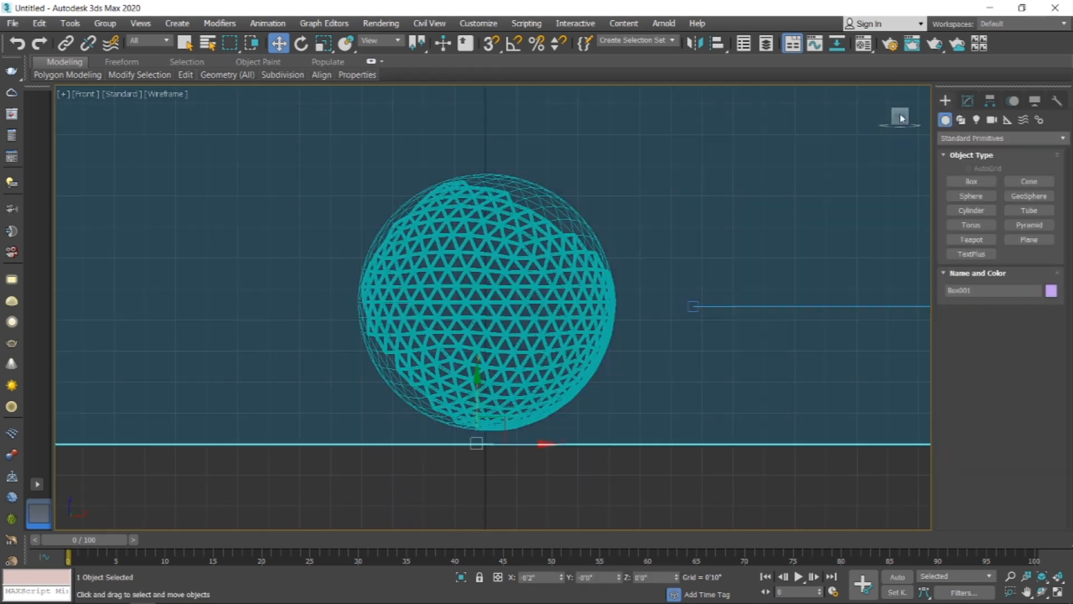
click(977, 120)
click(1026, 181)
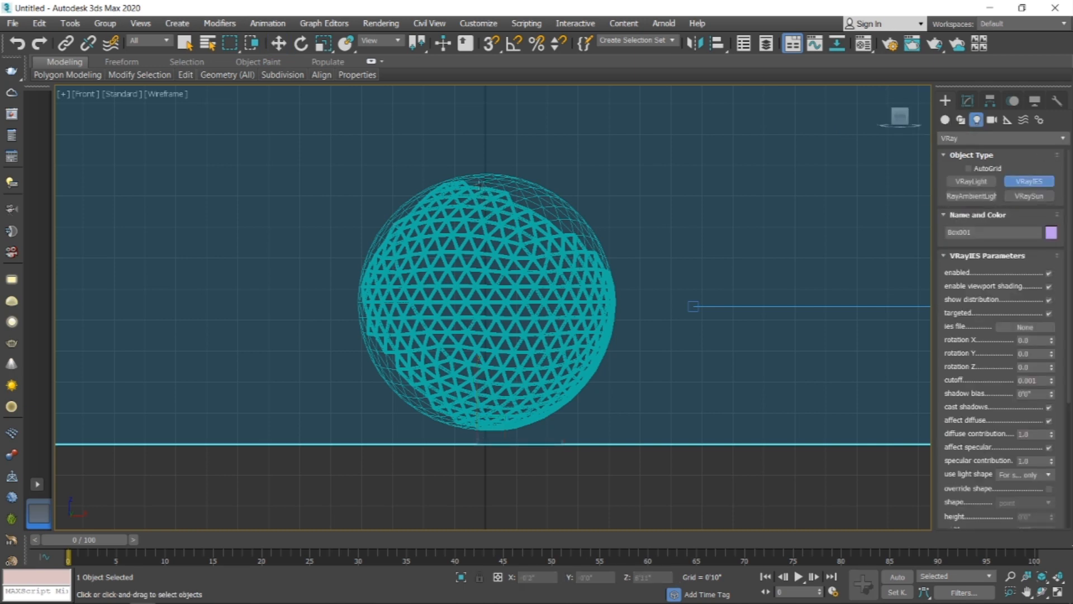
drag(487, 192, 484, 381)
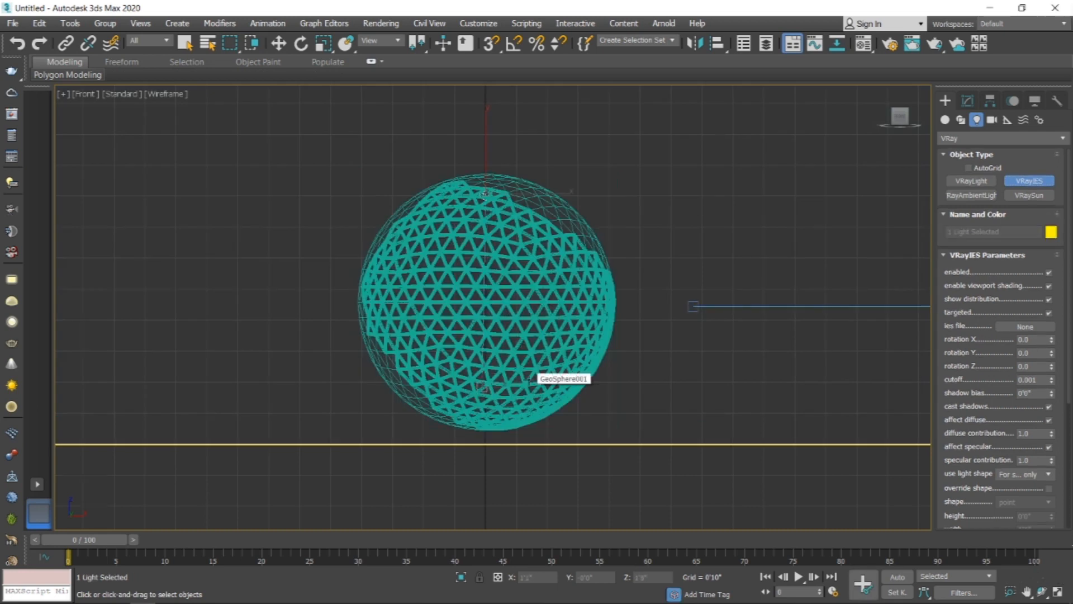
Step: Switch to the camera view and render it with V-Ray from Render Setup
key(c)
key(shift+q)
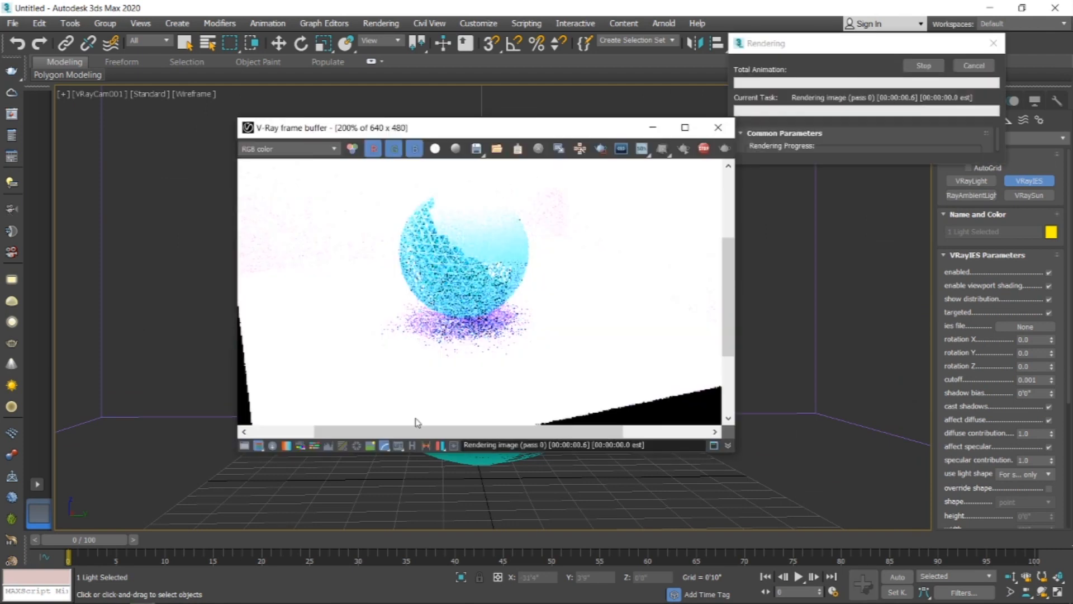
key(F10)
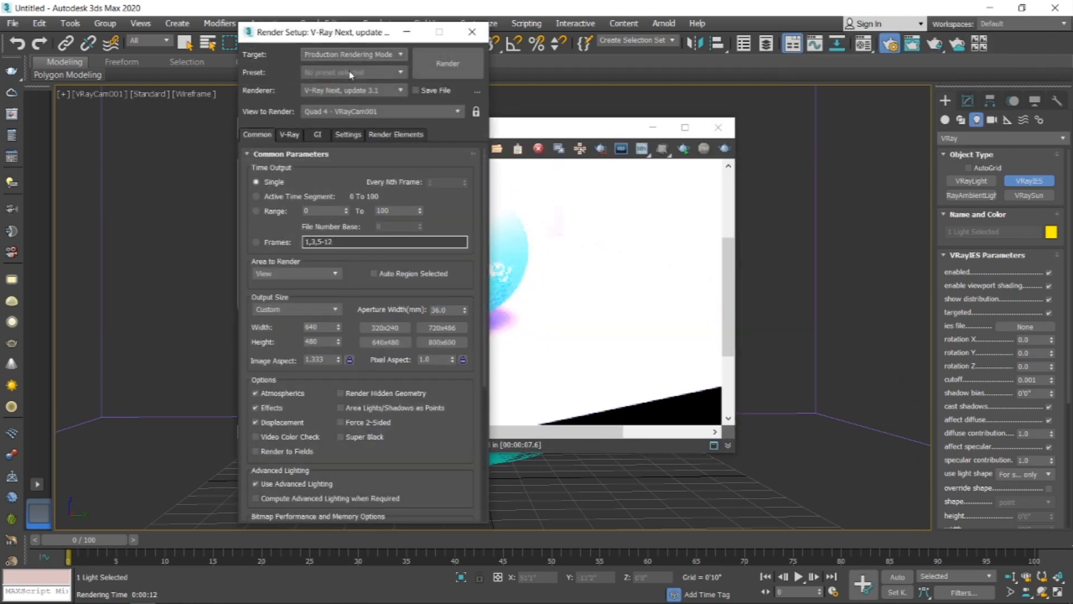
click(447, 71)
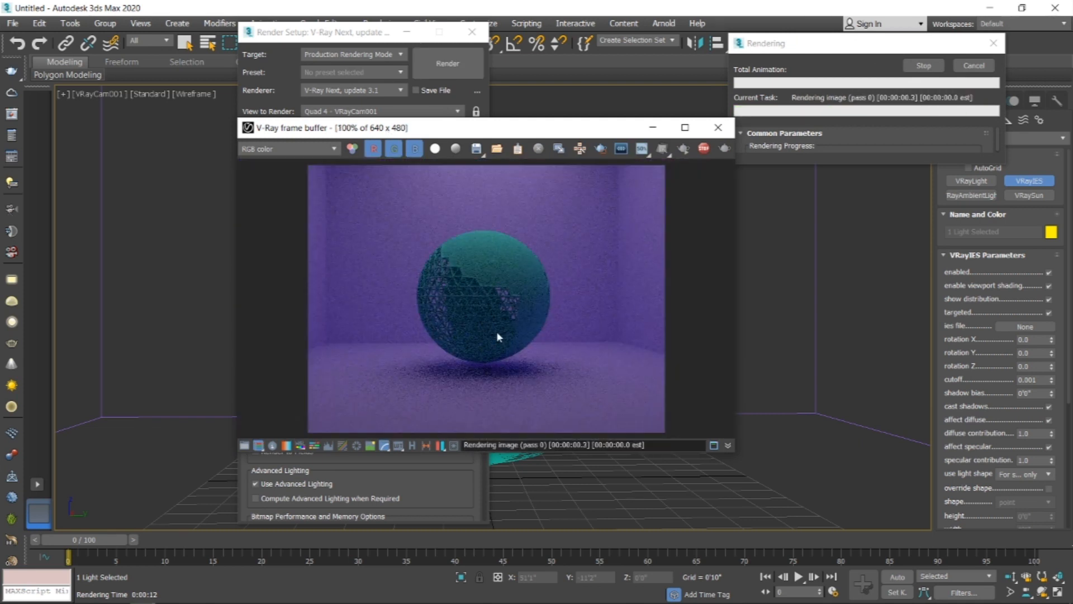
Step: Stop the running render and delete the selected light
drag(506, 134, 291, 141)
click(920, 68)
key(Delete)
Step: Assign the dark grey sample material to the room box and re-render the frame
key(F3)
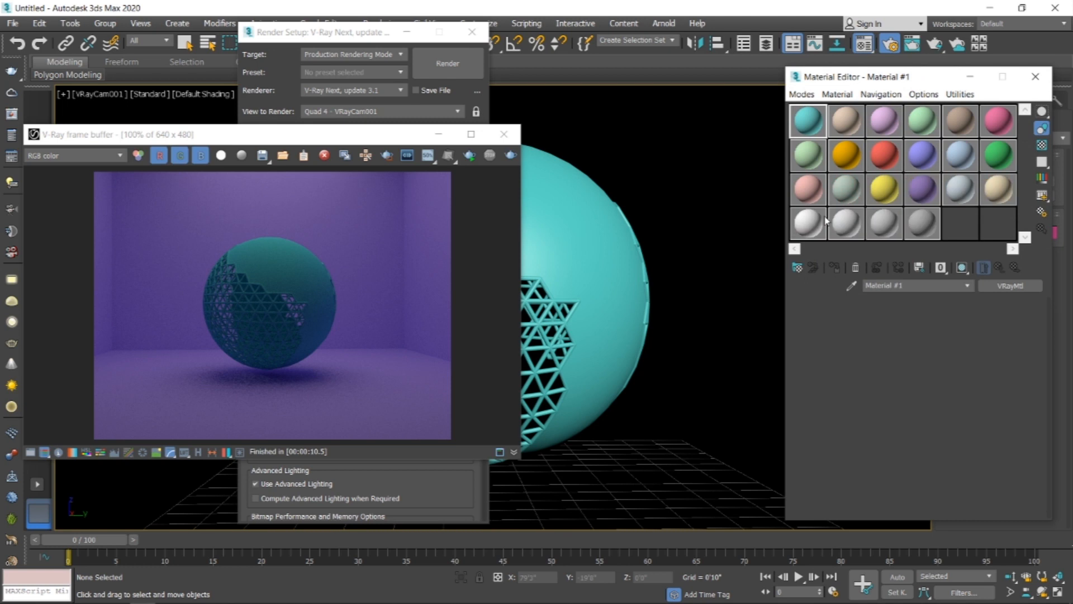
drag(998, 222, 694, 174)
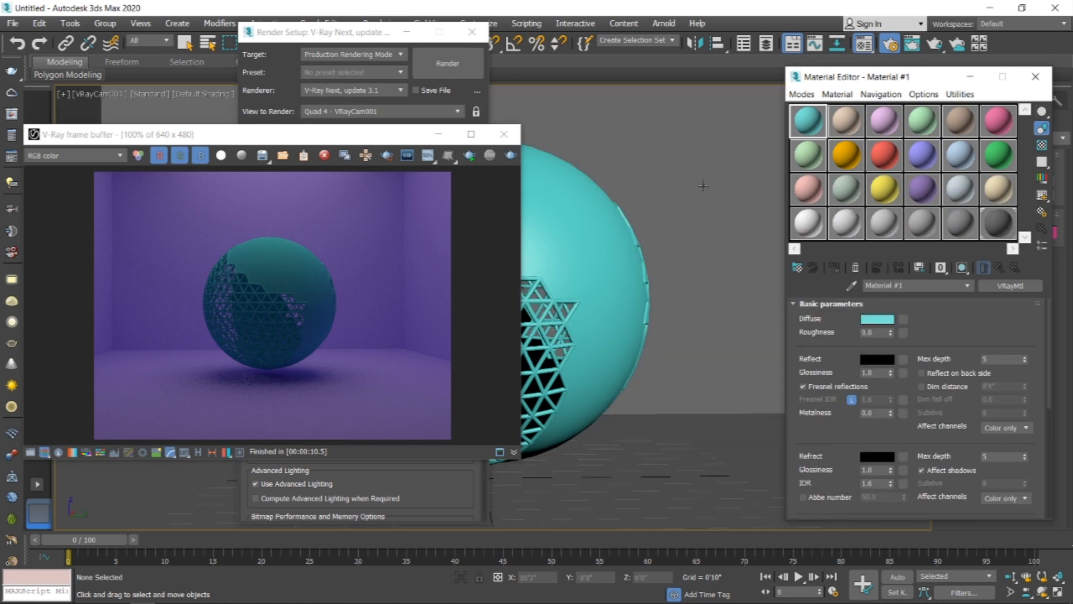
click(470, 156)
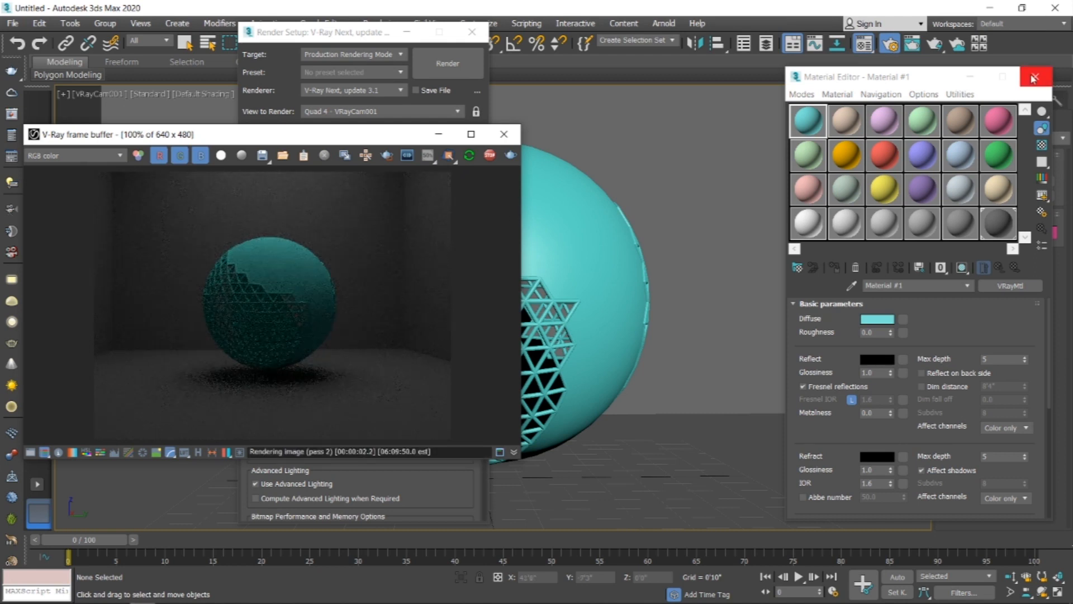
Step: Assign the beige sample material to the geosphere and close the Material Editor
drag(808, 120, 643, 223)
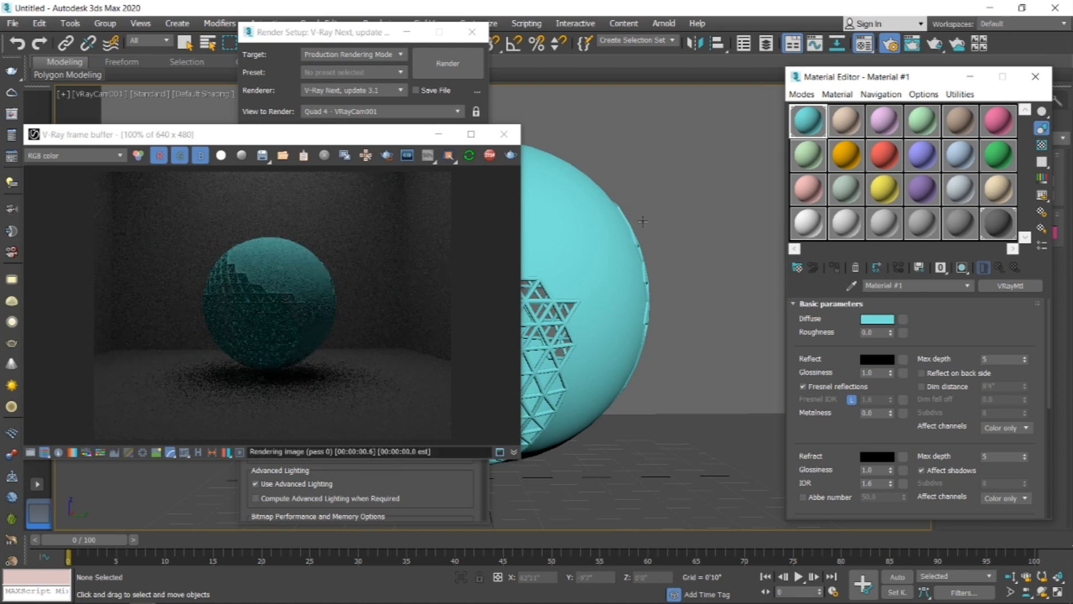
drag(845, 121, 598, 241)
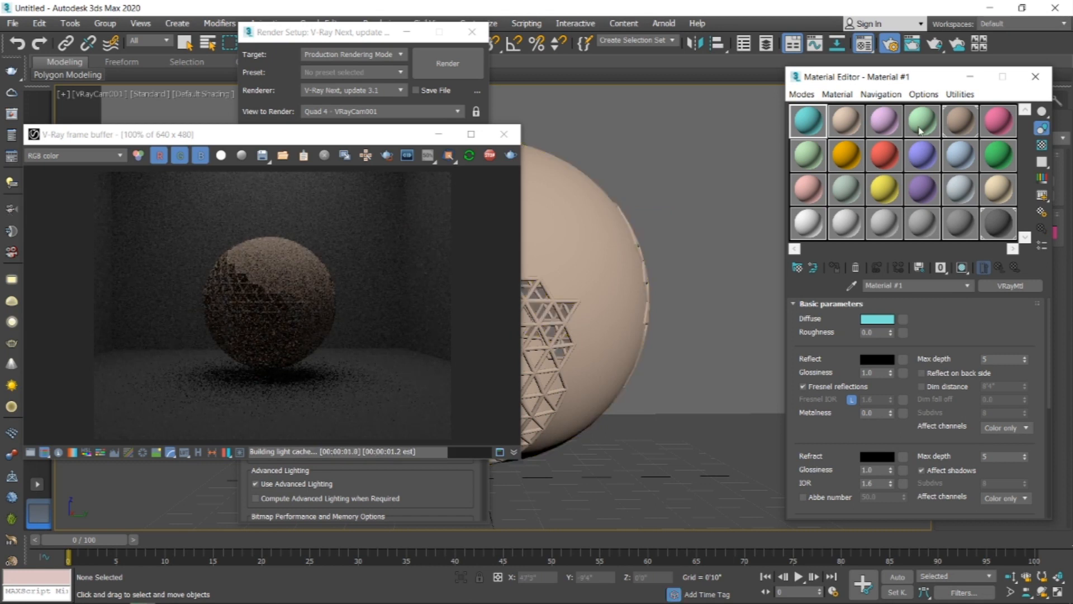
click(1034, 77)
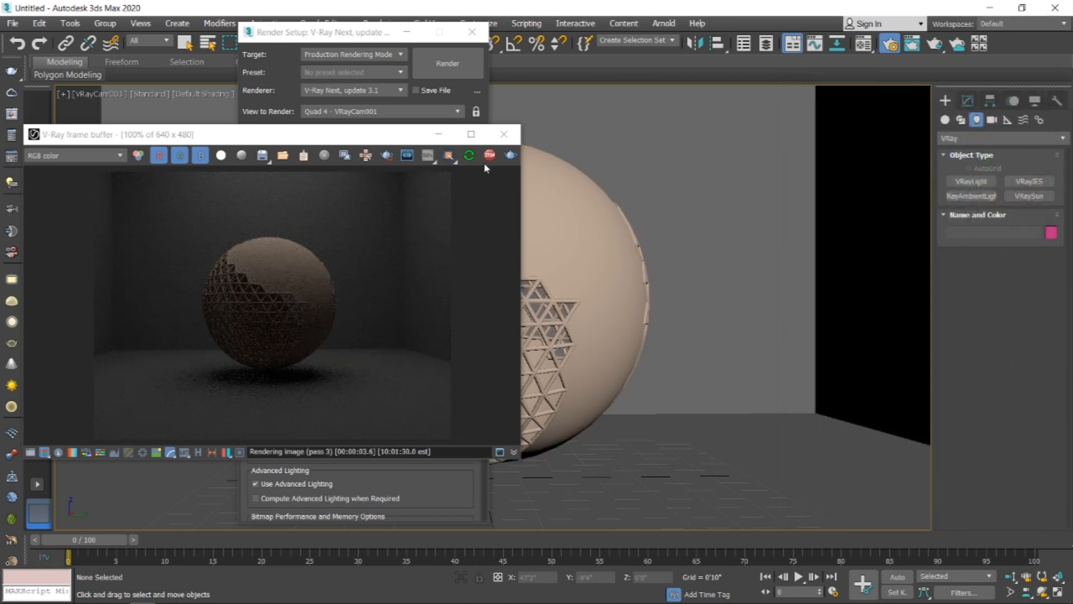
Step: Set the selection filter to Lights and region-select the VRayIES light above the geosphere
click(504, 134)
drag(371, 44, 309, 72)
click(150, 41)
click(154, 81)
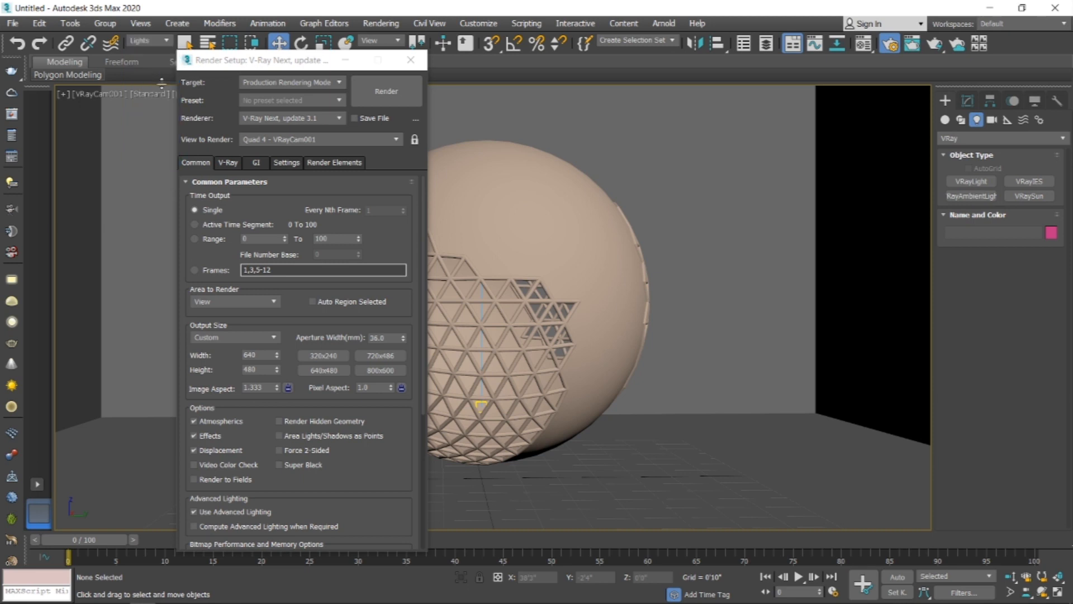
drag(637, 137, 372, 231)
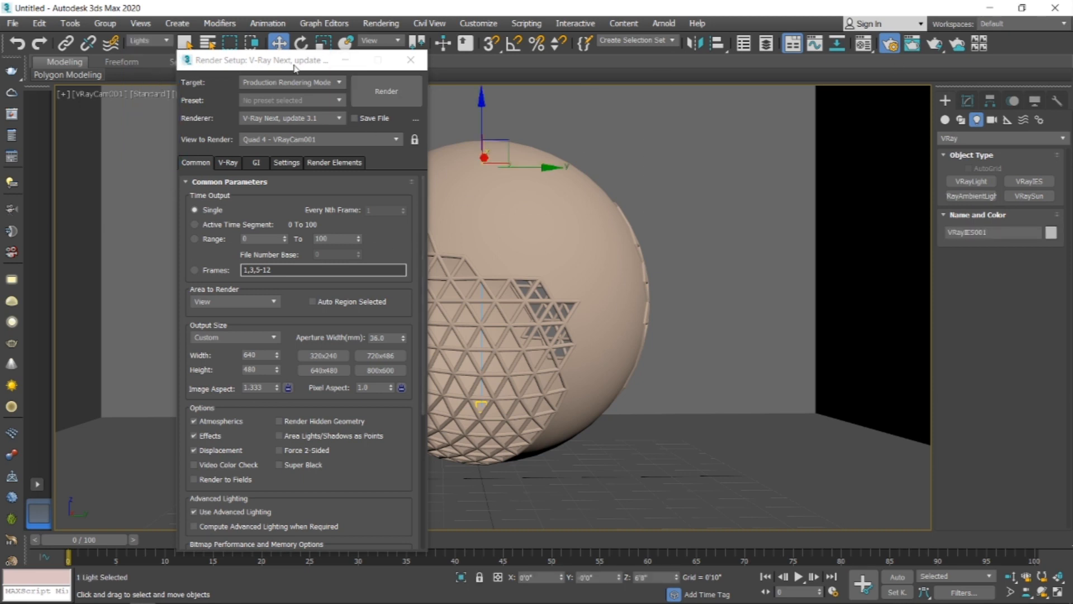
Step: Render the camera view again and stop the render
drag(297, 66, 791, 99)
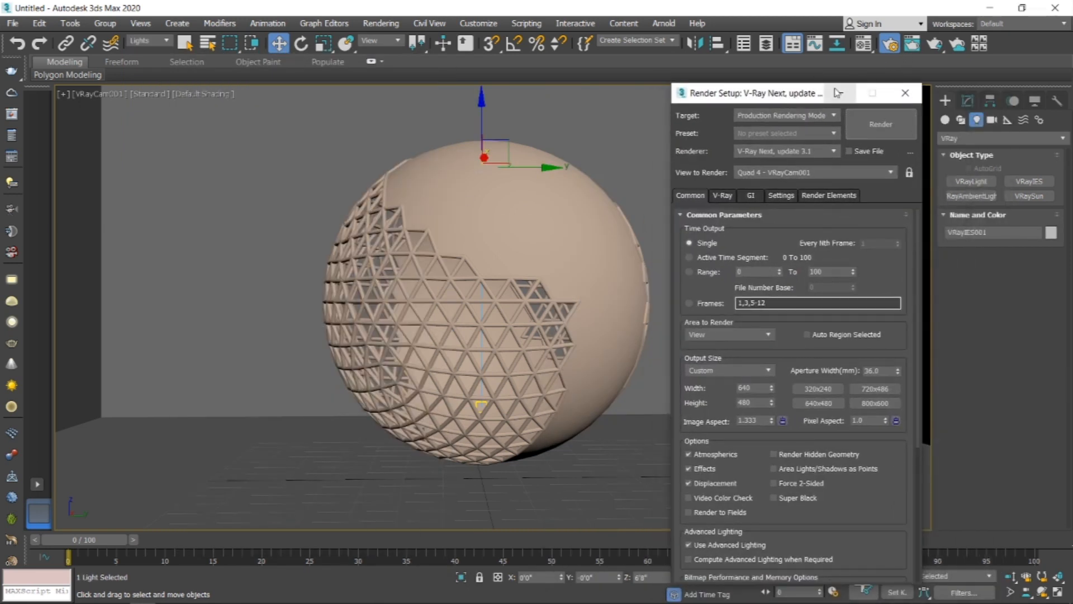
click(881, 124)
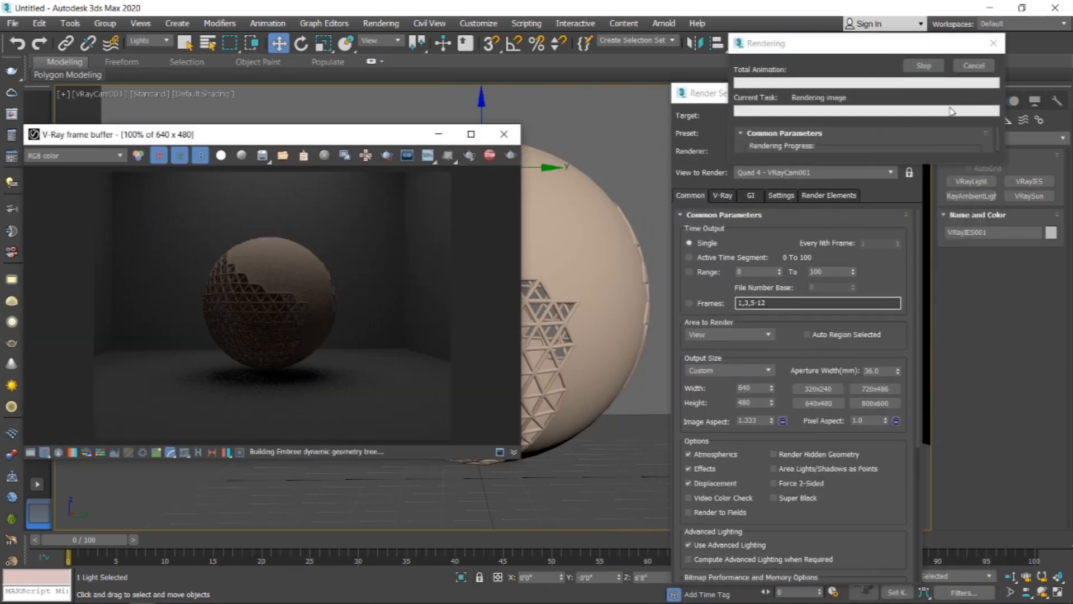
click(489, 155)
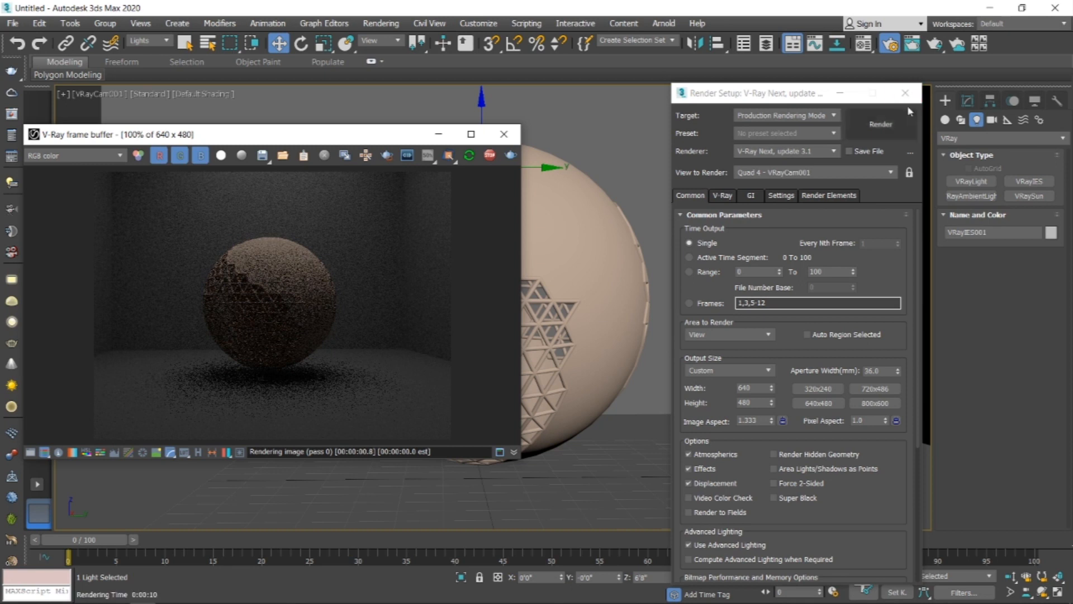
Step: Enable override shape on the VRayIES light and set its shape to rectangle
click(967, 101)
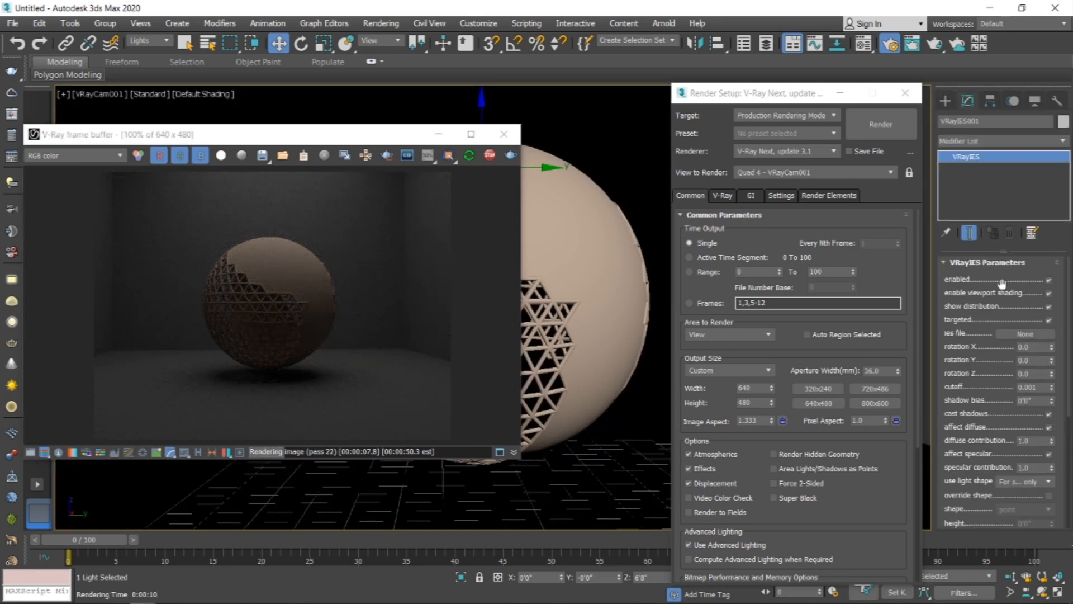
scroll(978, 321, down, 5)
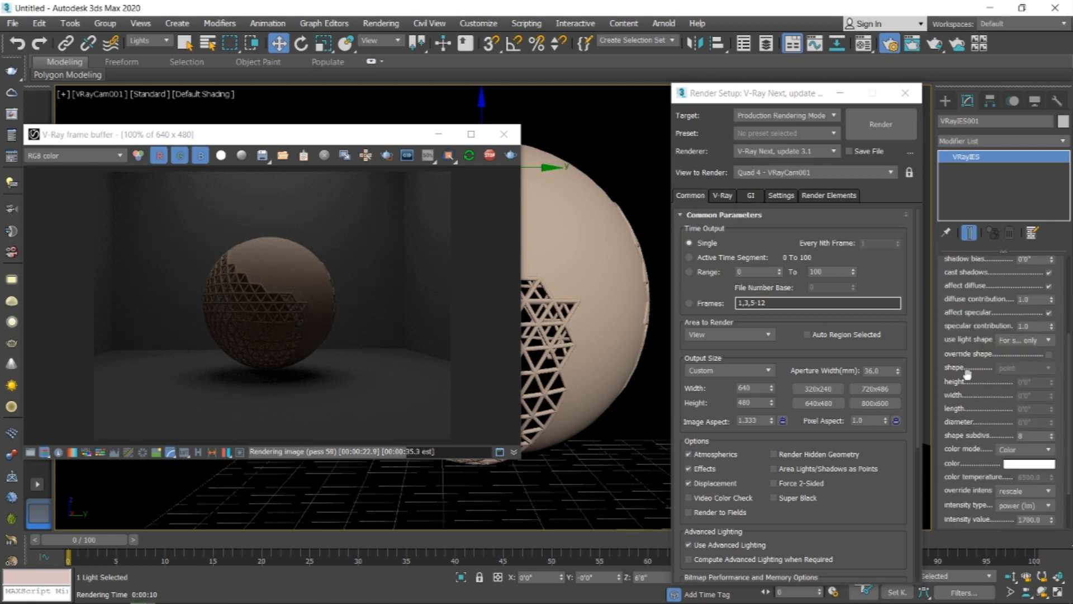
click(1048, 355)
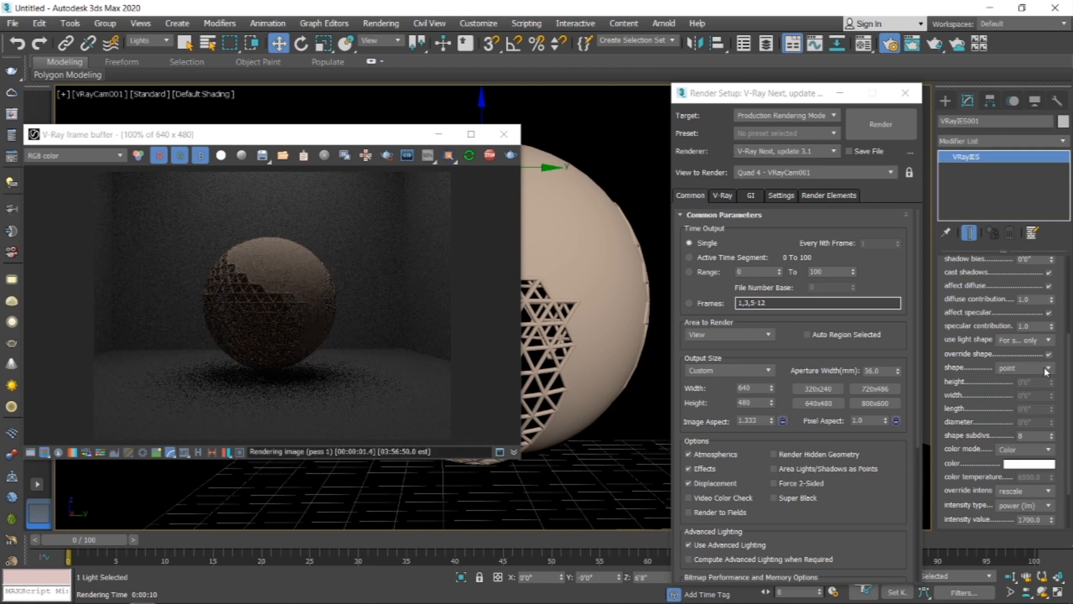
click(1046, 368)
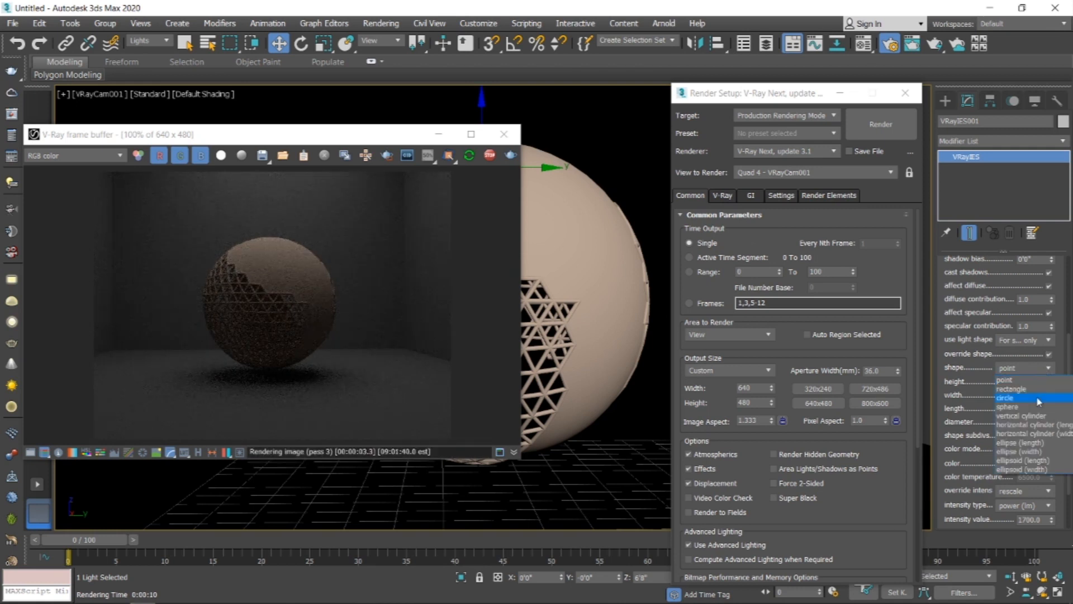
click(1034, 388)
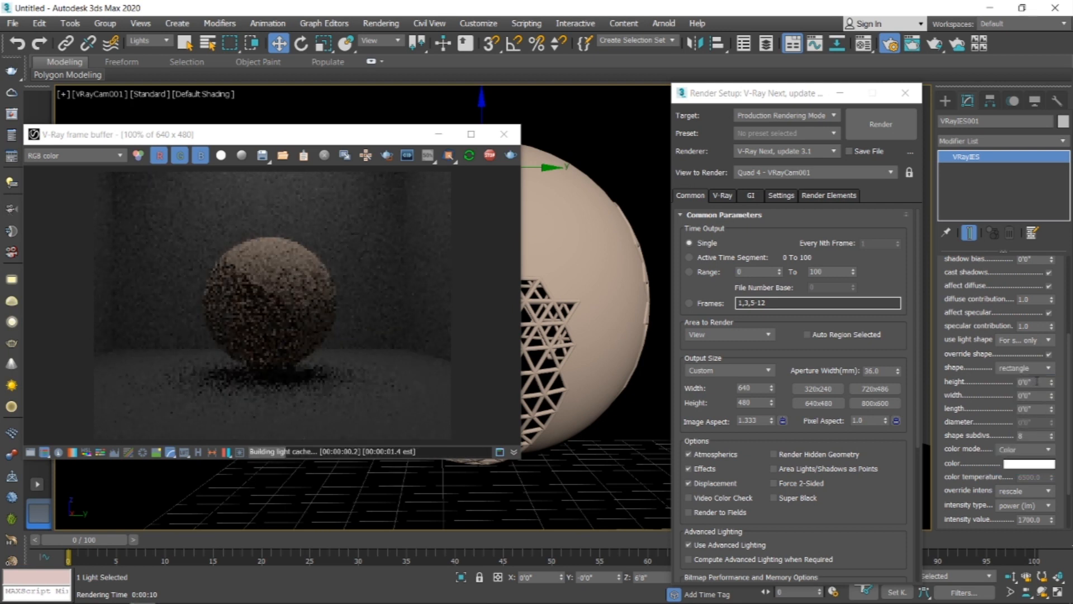
Step: Change the VRayIES light's shape to sphere
scroll(276, 379, up, 2)
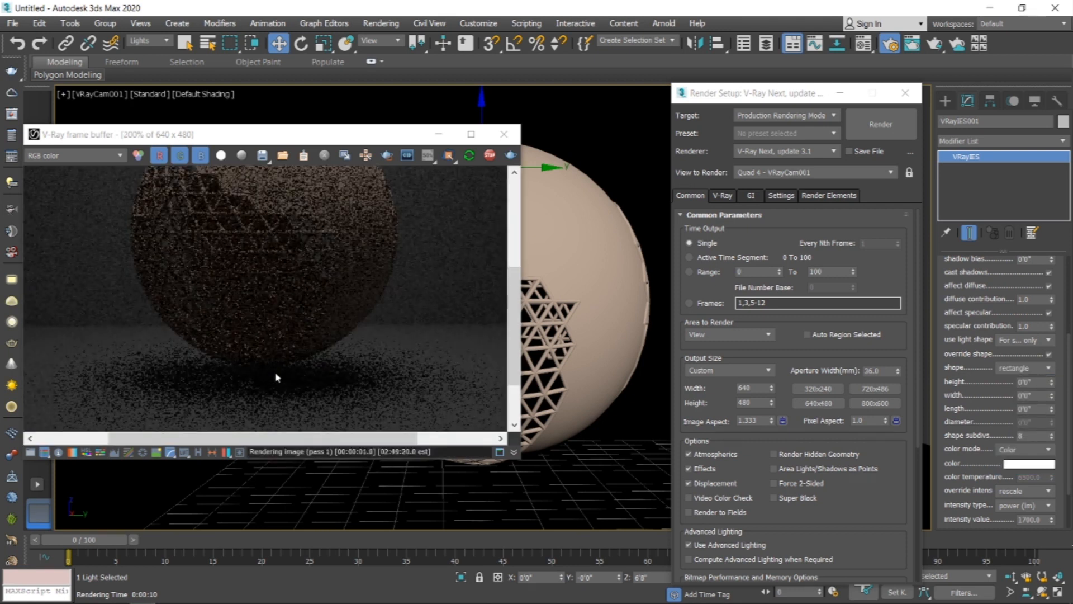
click(1037, 368)
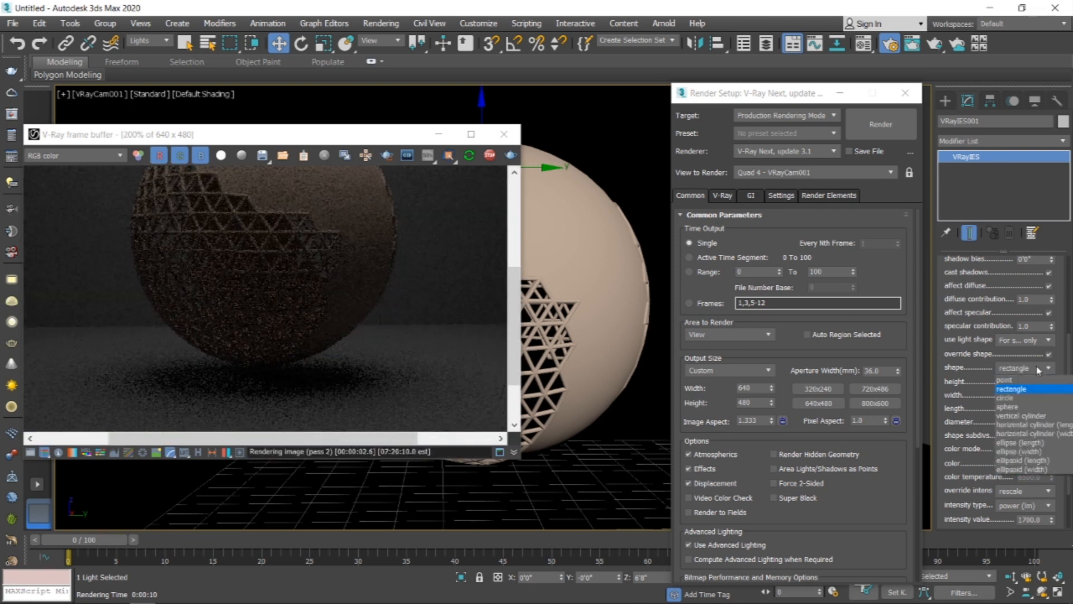
click(1009, 407)
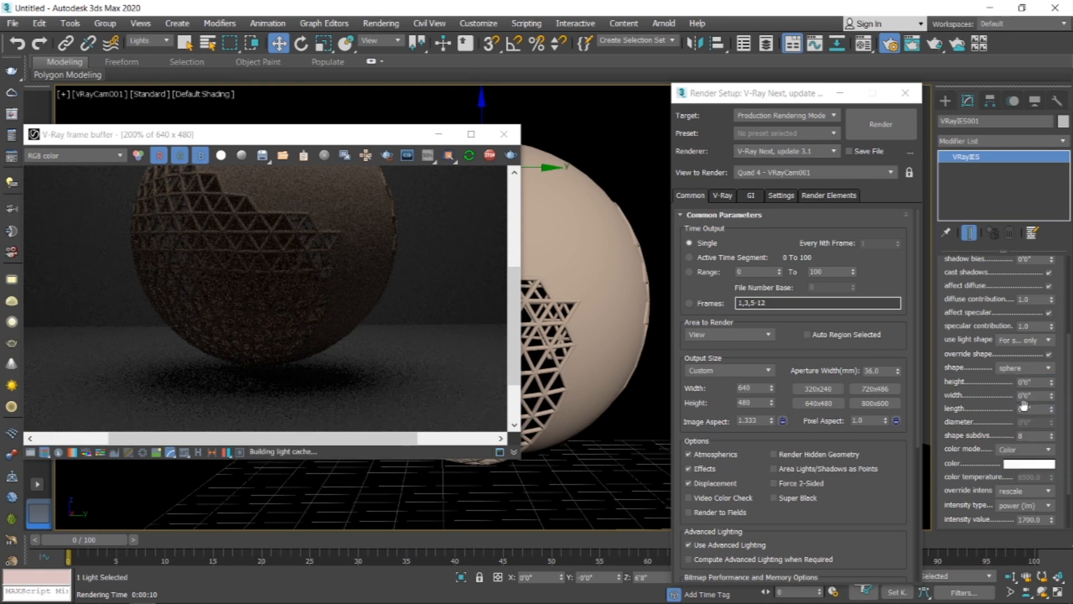
Step: Raise the VRayIES light's intensity value
scroll(979, 351, down, 3)
scroll(979, 350, down, 1)
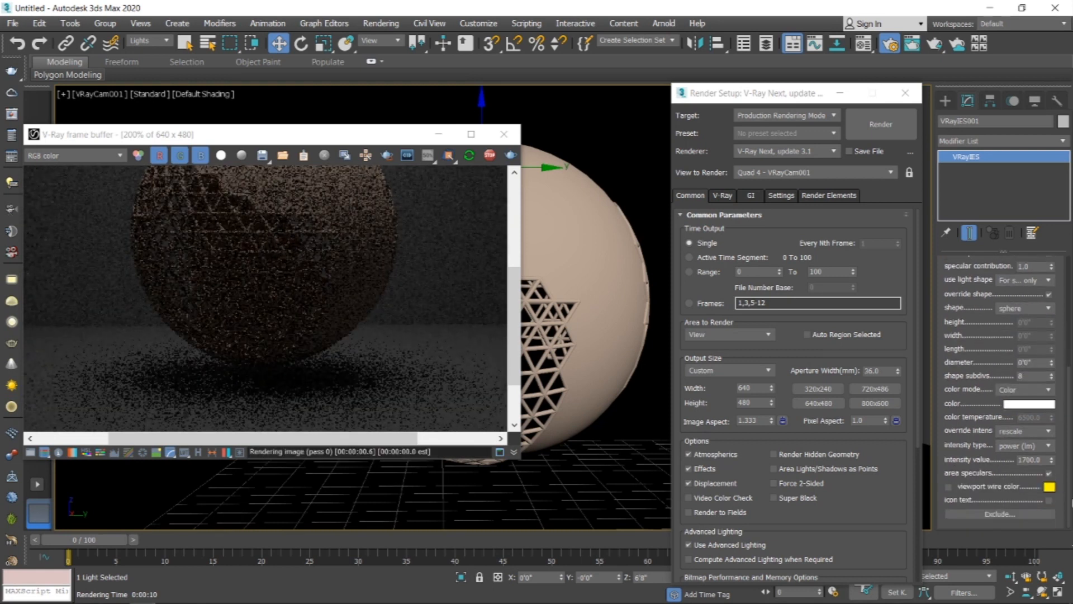
drag(1052, 461, 982, 367)
scroll(278, 343, down, 1)
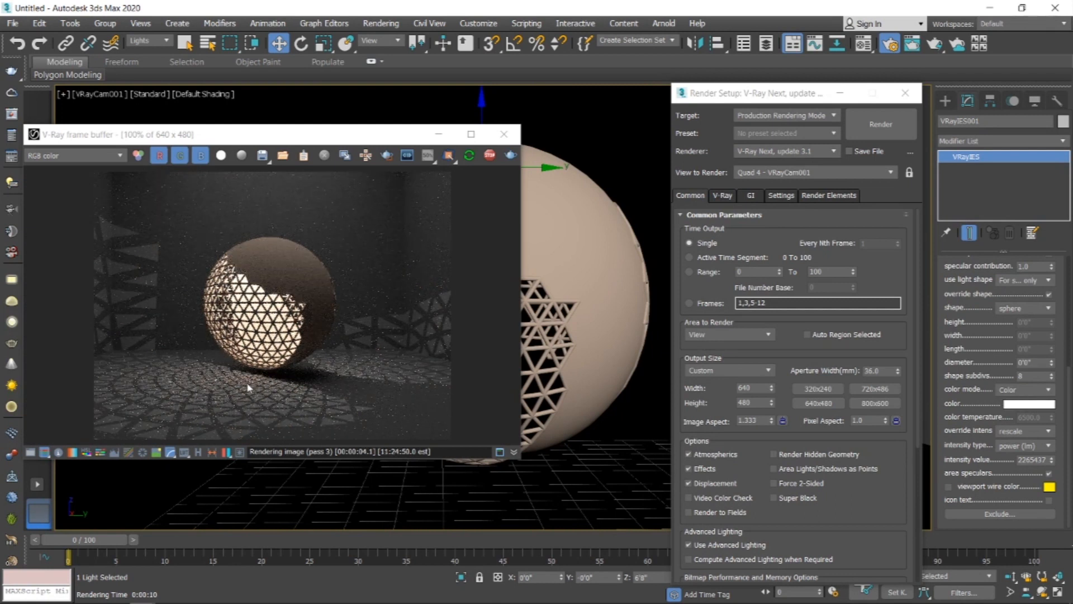
scroll(222, 344, up, 1)
scroll(250, 347, down, 1)
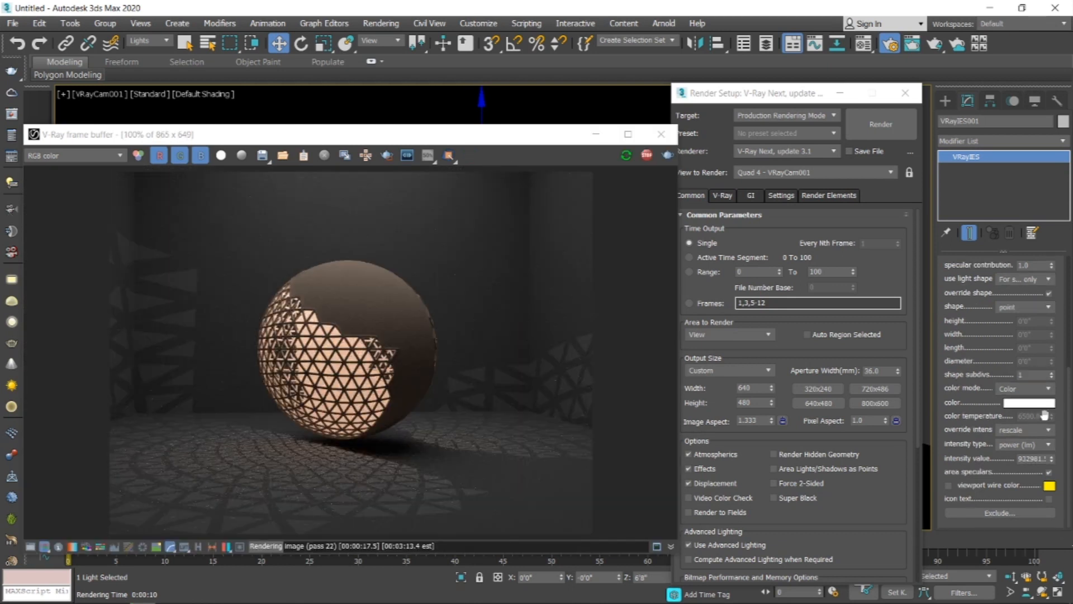
Step: Switch the light's color mode to Temperature and adjust its color temperature
click(1039, 390)
click(1031, 410)
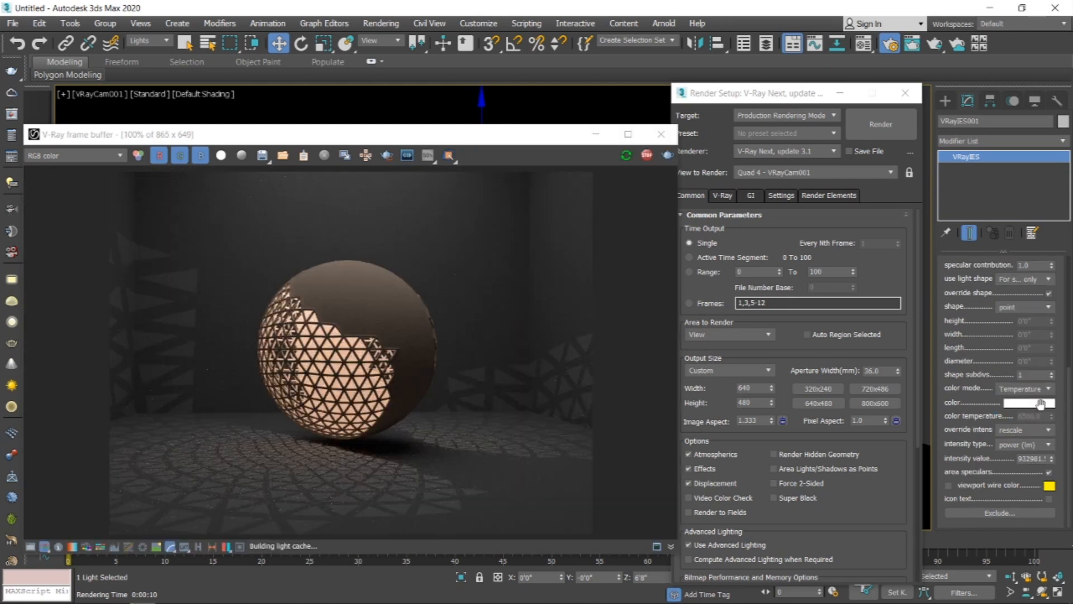
drag(1051, 418, 1061, 448)
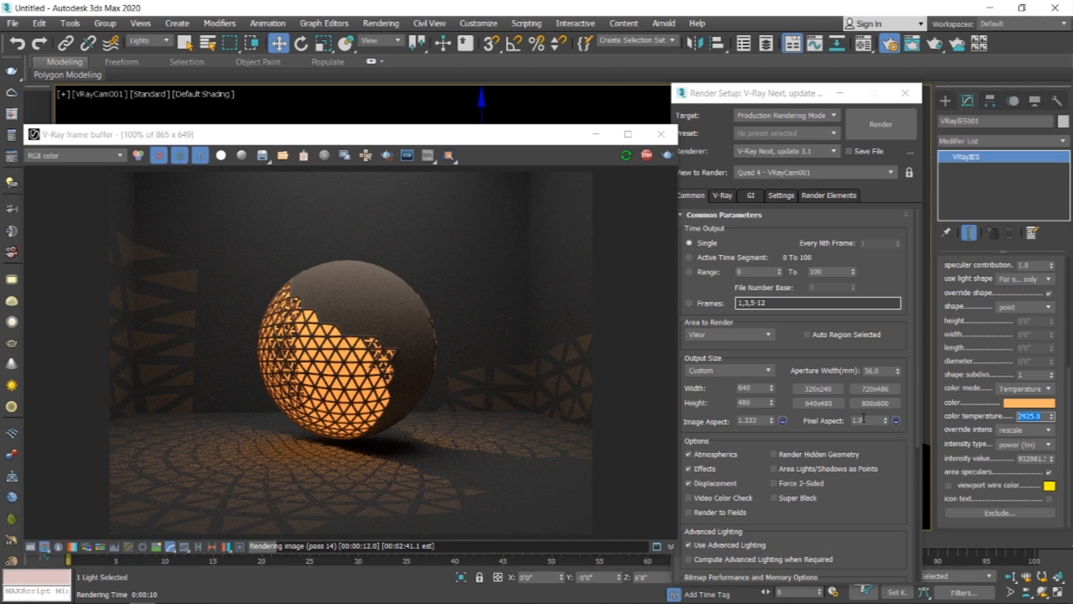
key(Return)
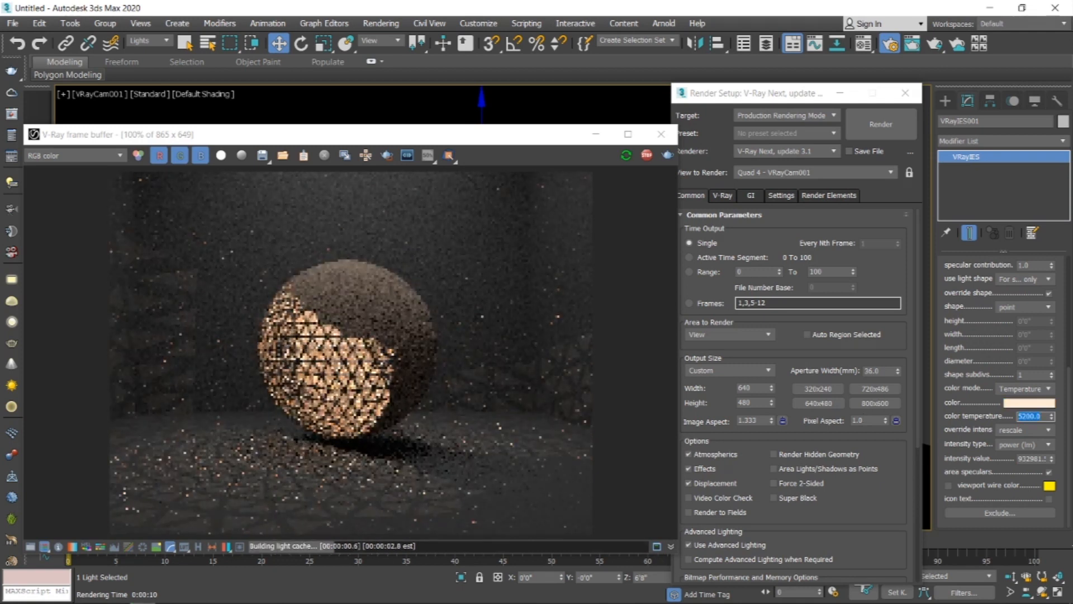
drag(976, 317, 976, 519)
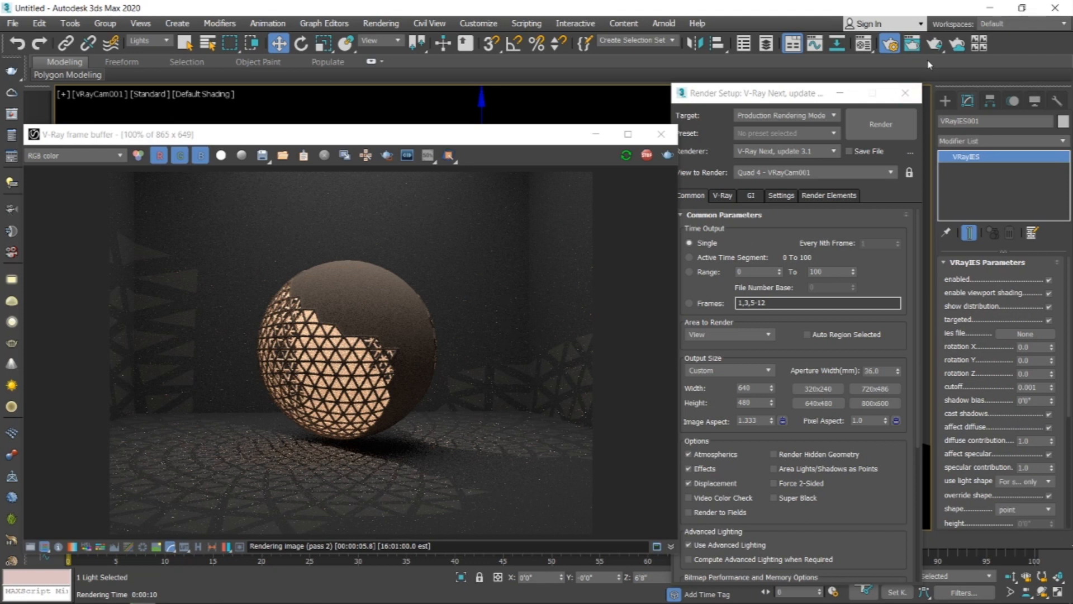
drag(455, 139, 586, 293)
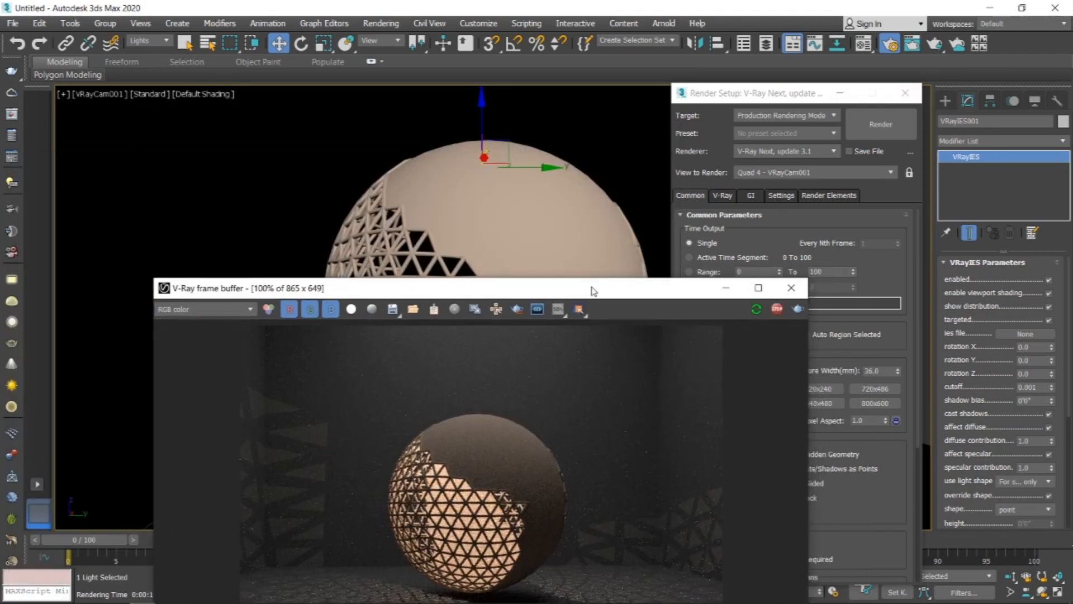
drag(664, 296, 892, 121)
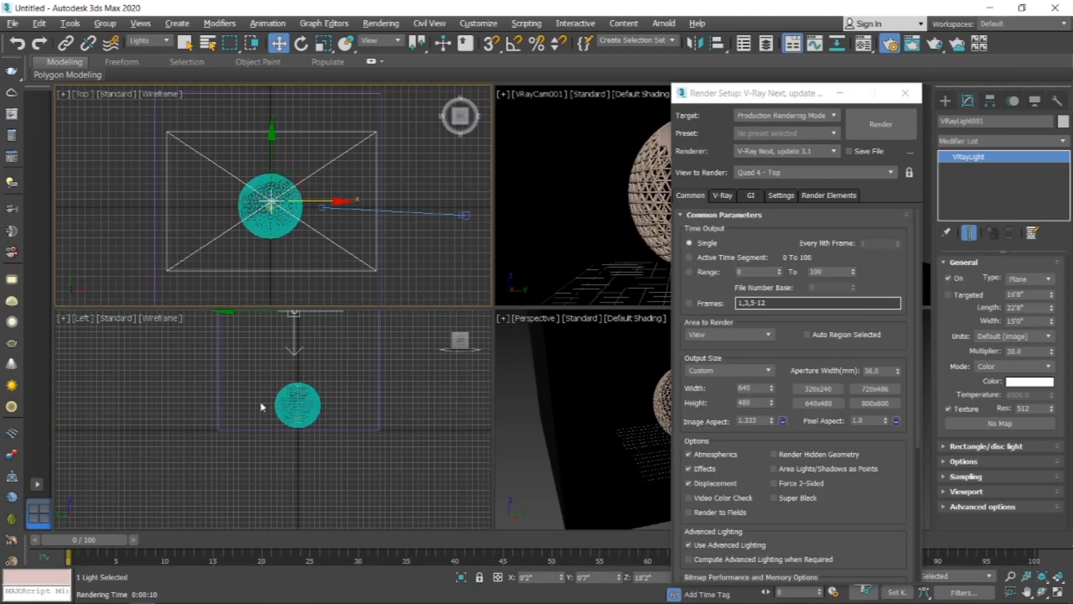
Step: Set the selection filter to All and select both geosphere objects in the Left view
click(285, 396)
drag(333, 406, 336, 419)
click(155, 45)
click(150, 53)
key(Delete)
scroll(285, 389, up, 3)
drag(337, 389, 402, 391)
scroll(302, 409, down, 3)
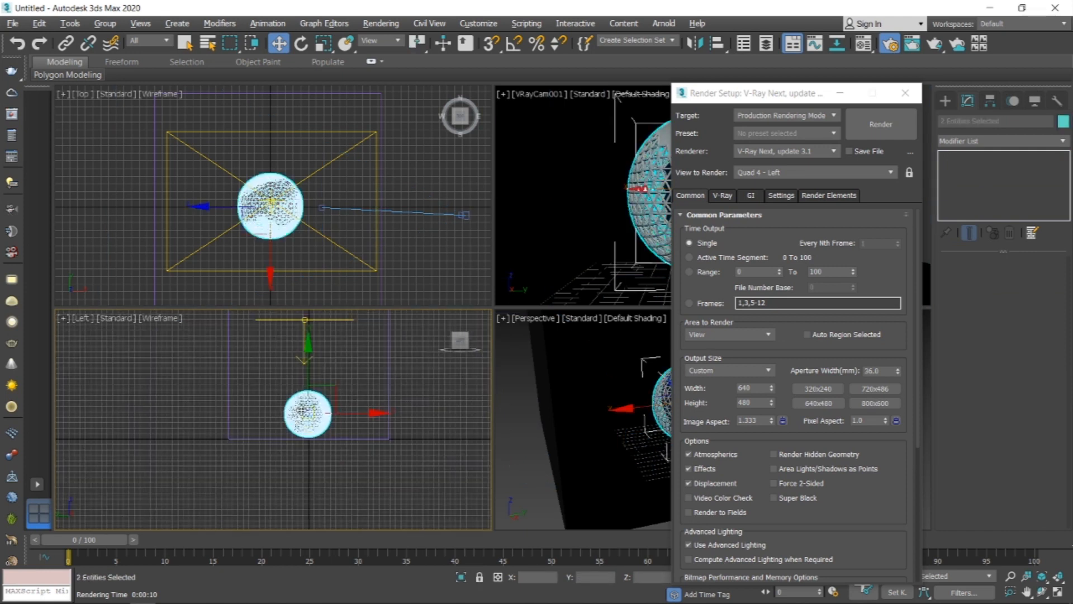
Step: Clone the selected geosphere pair as a copy, placed toward the room's upper-left in the Top view
right_click(310, 219)
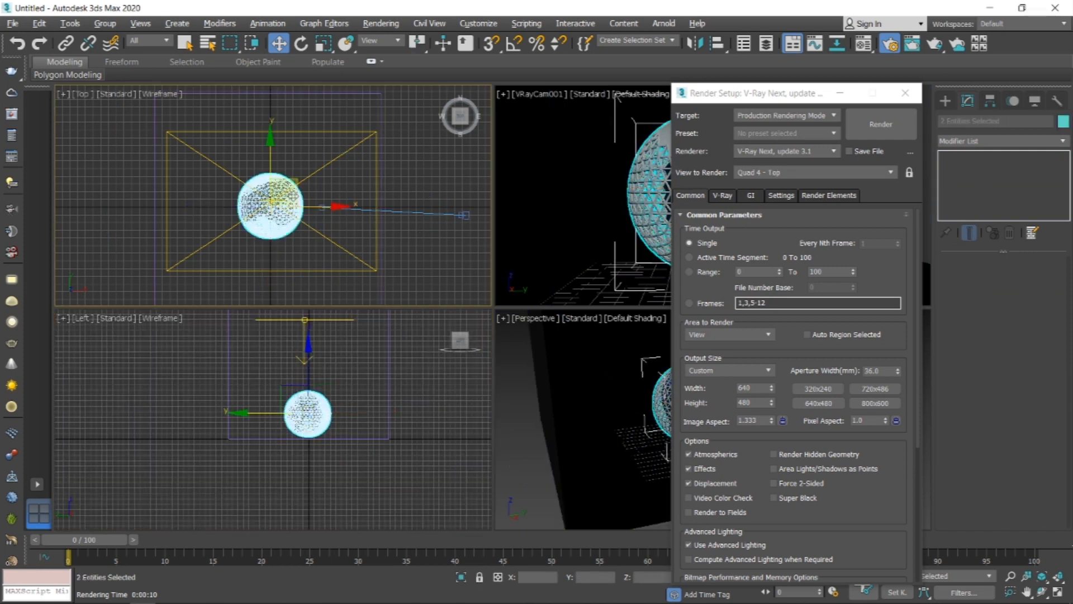
mouse_move(296, 182)
shift+mouse_down()
mouse_move(235, 120)
mouse_move(251, 141)
shift+mouse_up()
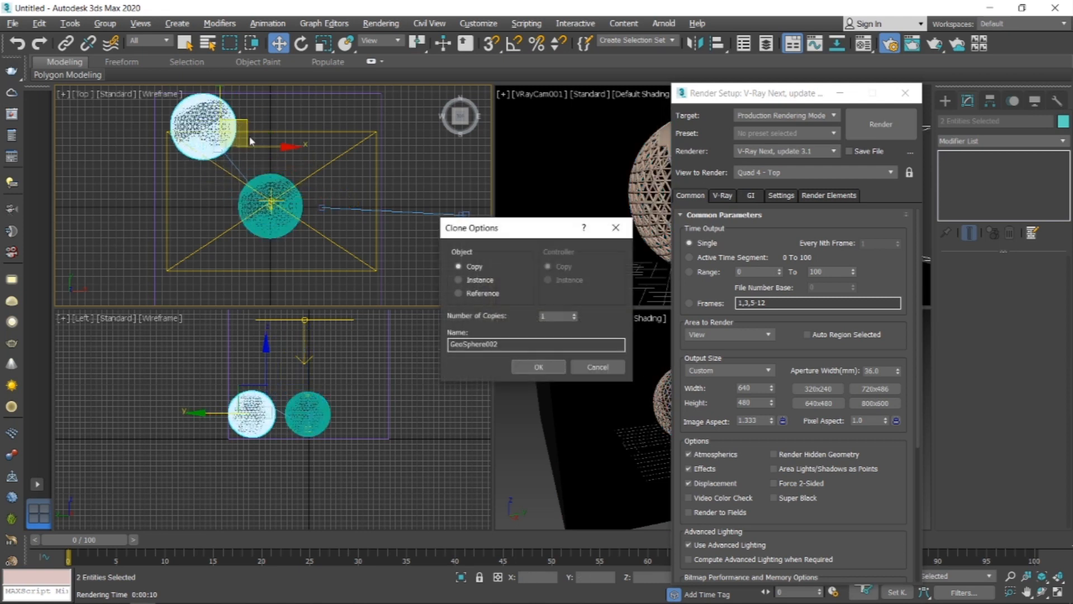
click(538, 367)
Step: Scale the copied spheres down uniformly
key(r)
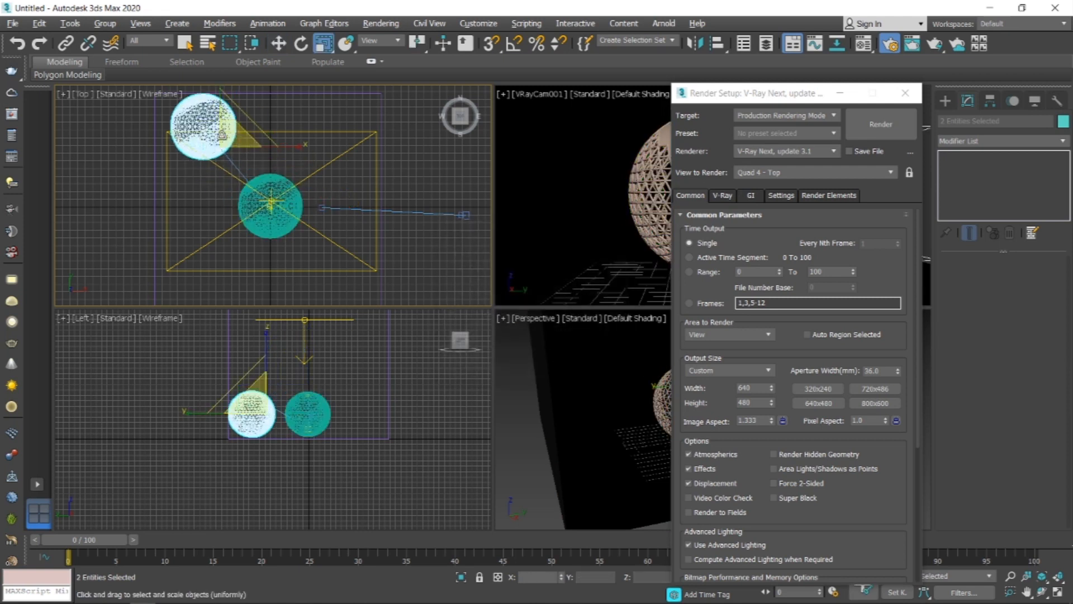
drag(225, 135, 227, 173)
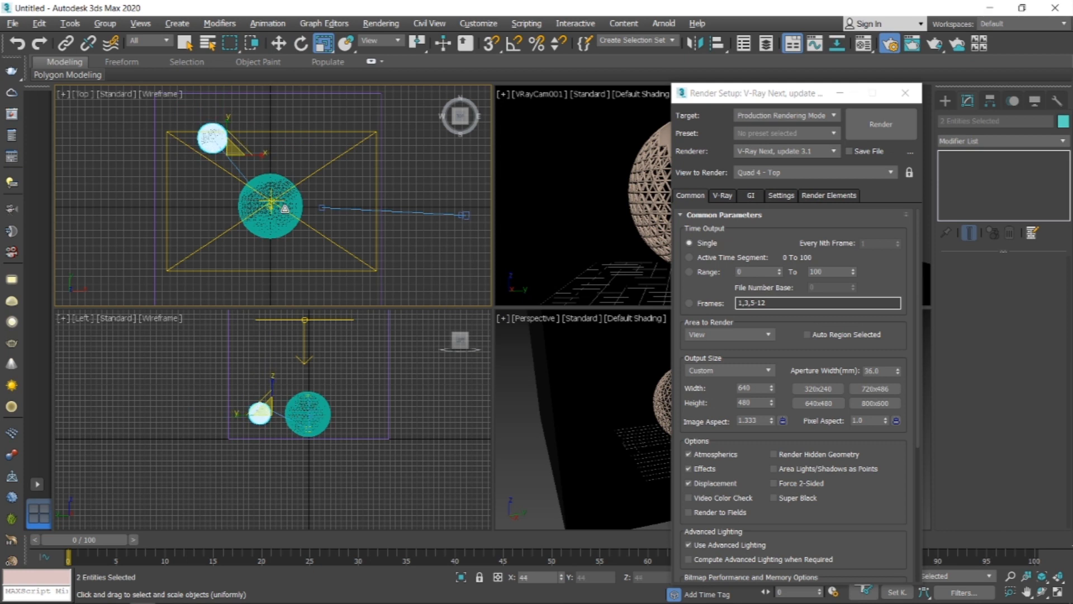
key(w)
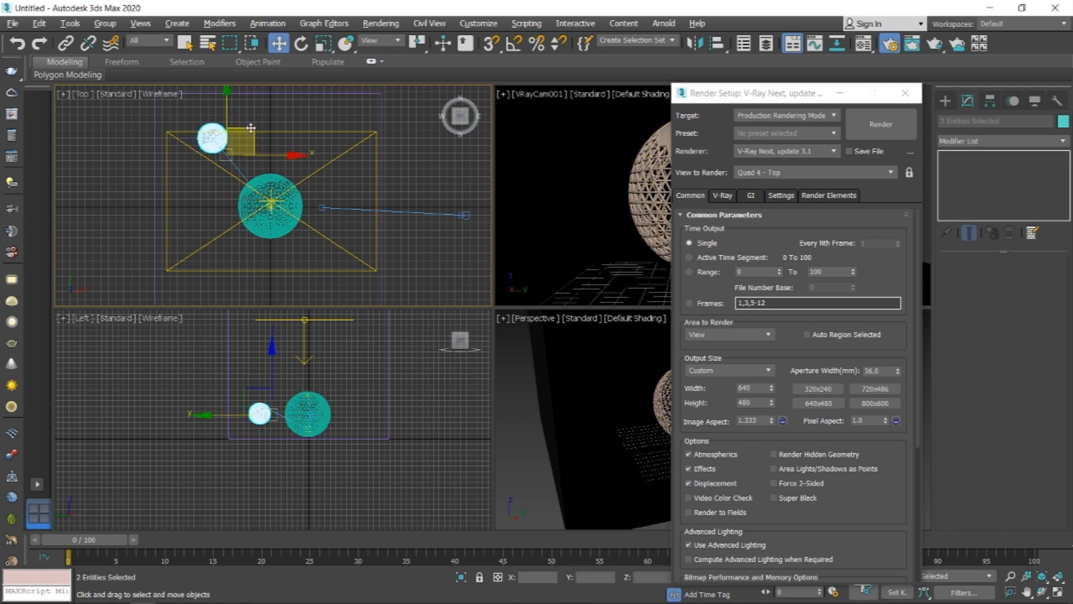
Step: Place another copy of the small sphere near the room's lower-left corner
drag(227, 182, 231, 269)
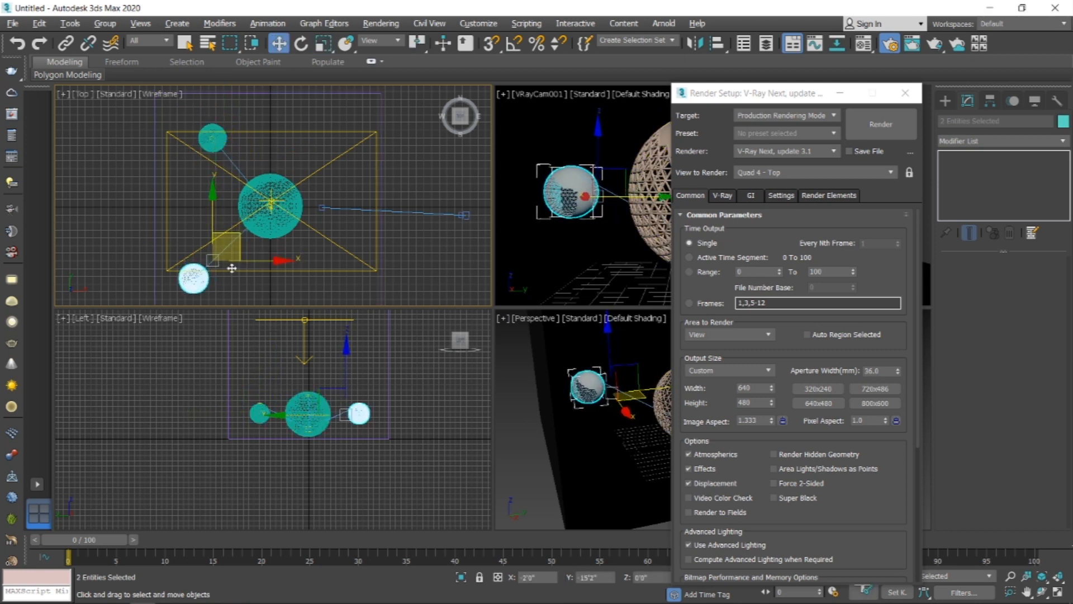
key(ctrl+v)
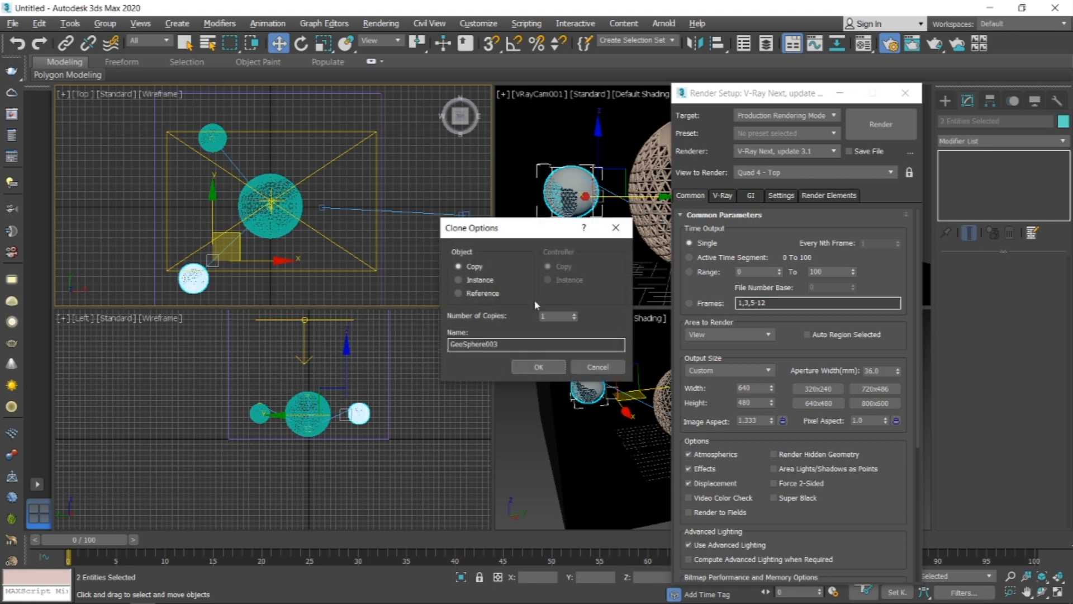
click(539, 367)
Step: Scale the new small sphere copy down slightly
key(r)
drag(227, 250, 227, 241)
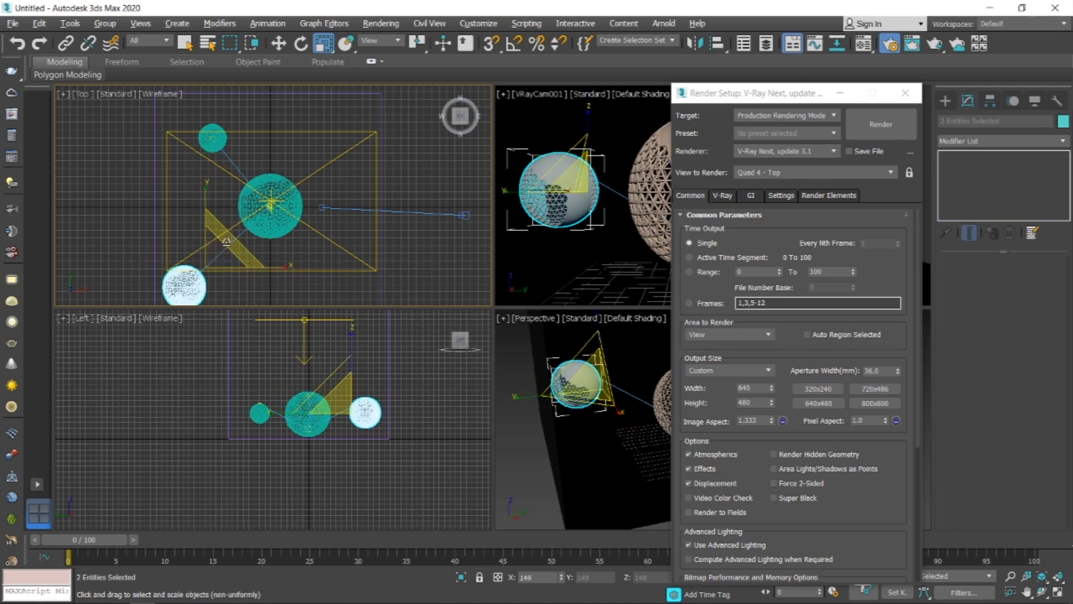
key(w)
Step: Rotate each of the two small sphere copies to vary their lattice openings
click(196, 281)
key(e)
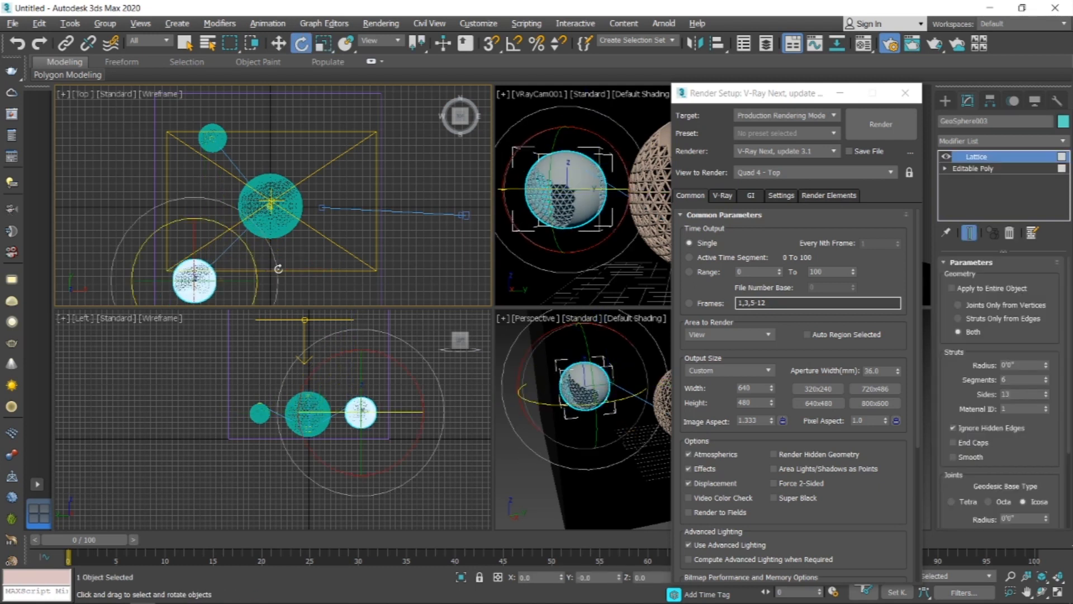
drag(274, 254, 143, 194)
click(213, 137)
drag(295, 128, 278, 209)
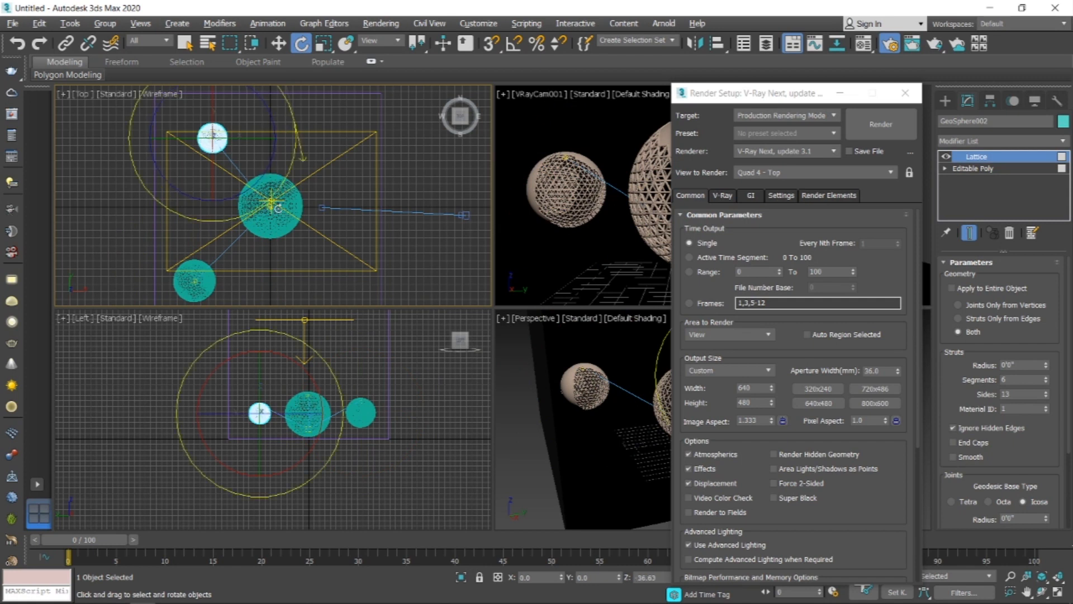
drag(217, 253, 216, 252)
Step: Render the camera view and set the output size preset to HDTV (video)
right_click(560, 263)
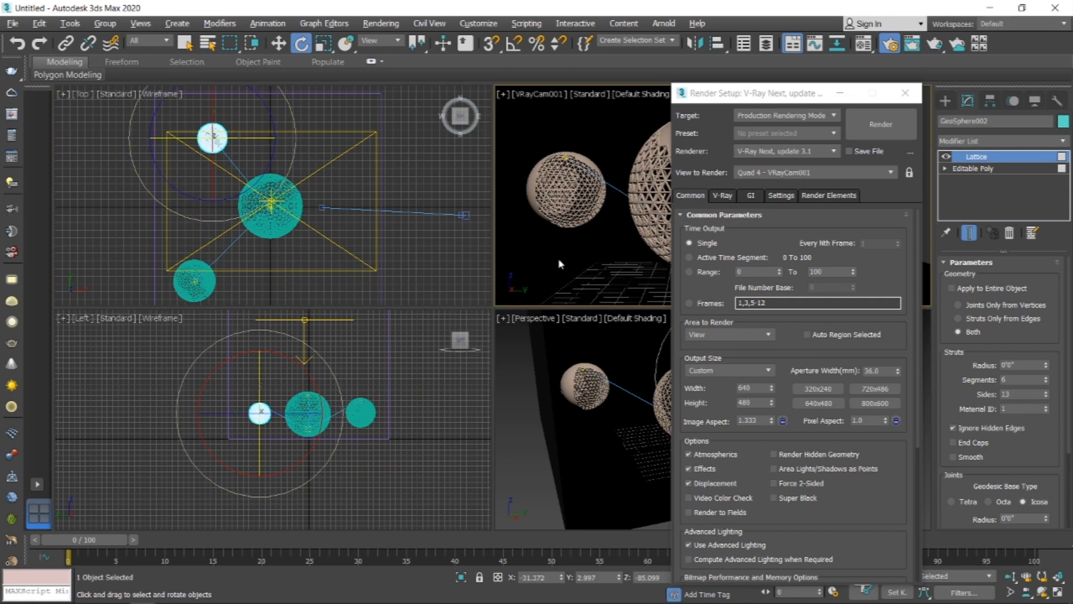
key(shift+q)
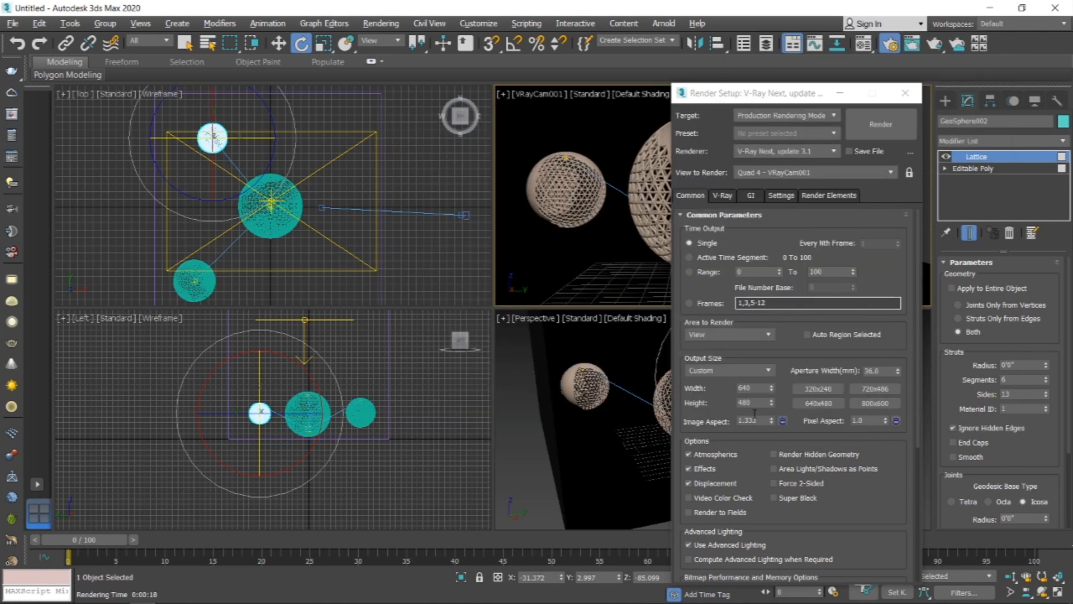
click(760, 377)
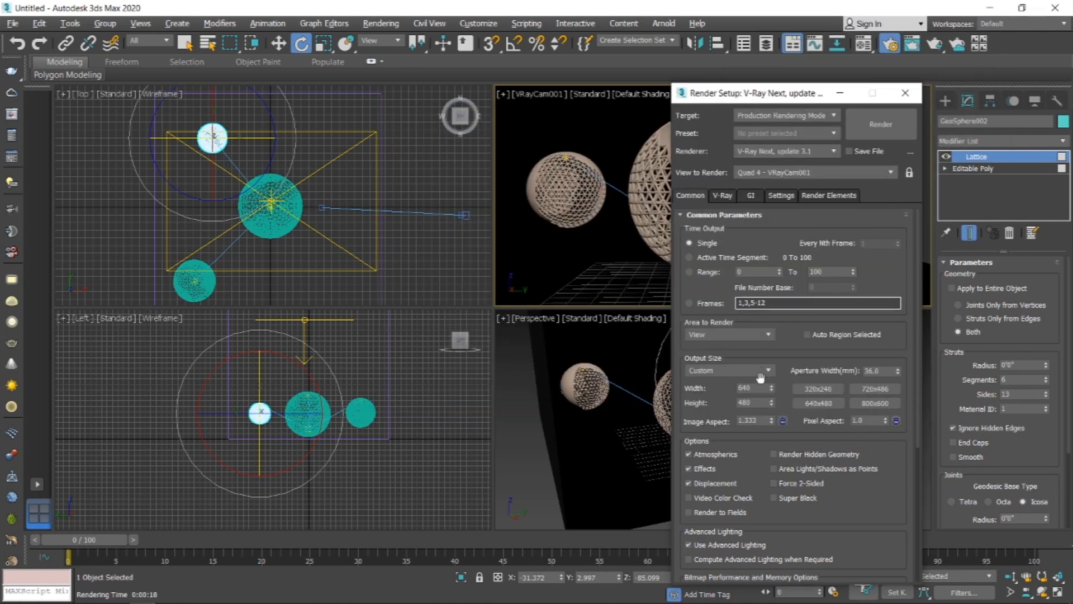
click(765, 371)
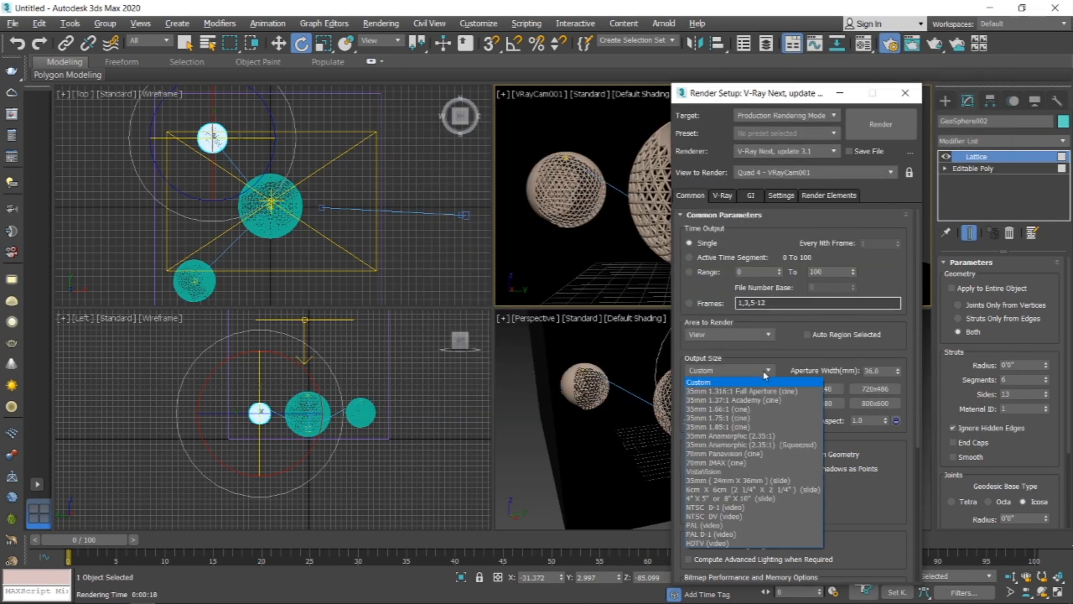
click(733, 542)
Step: Select the small sphere in the camera view and assign the cyan sample material to it
click(535, 247)
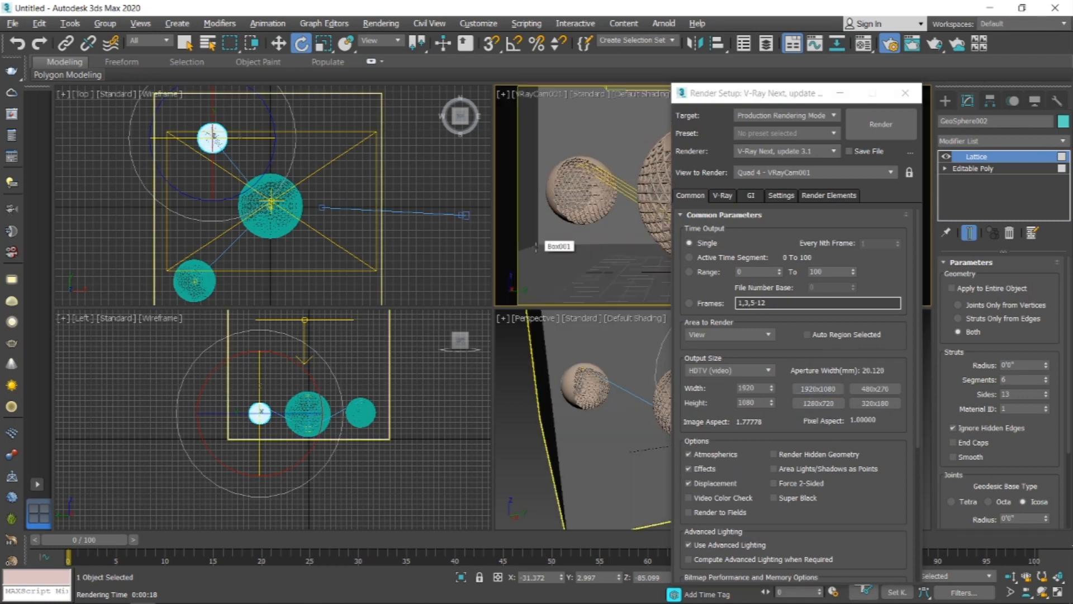
drag(768, 95, 338, 96)
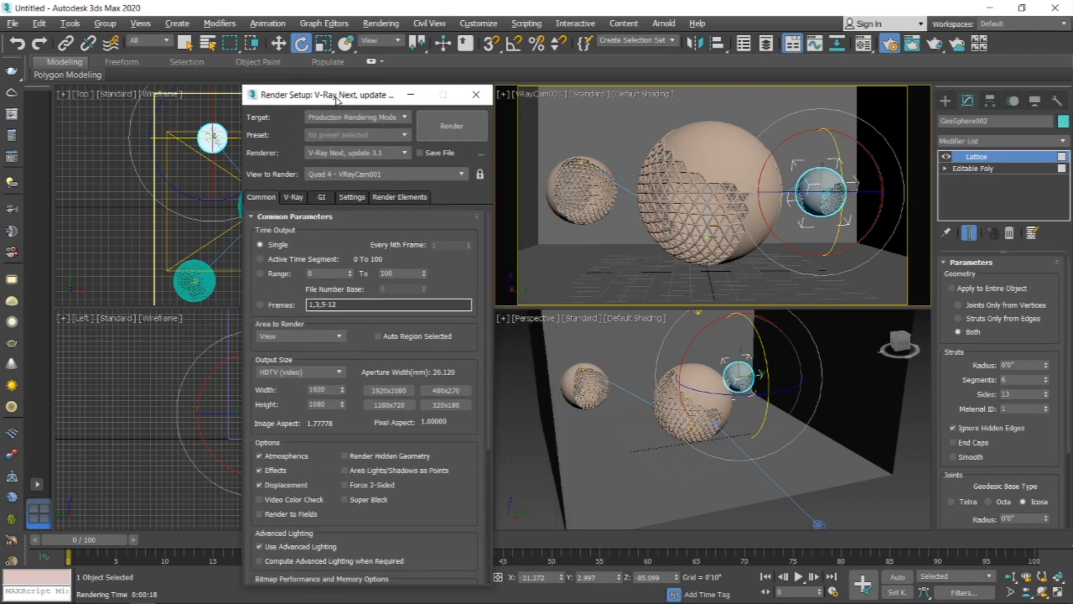
click(570, 207)
key(m)
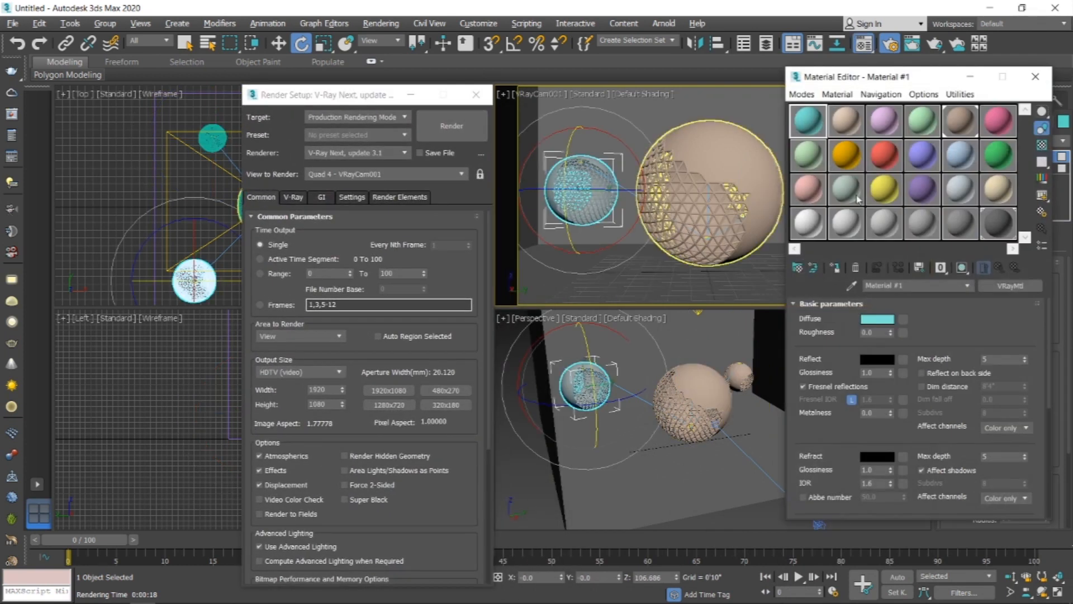
click(833, 269)
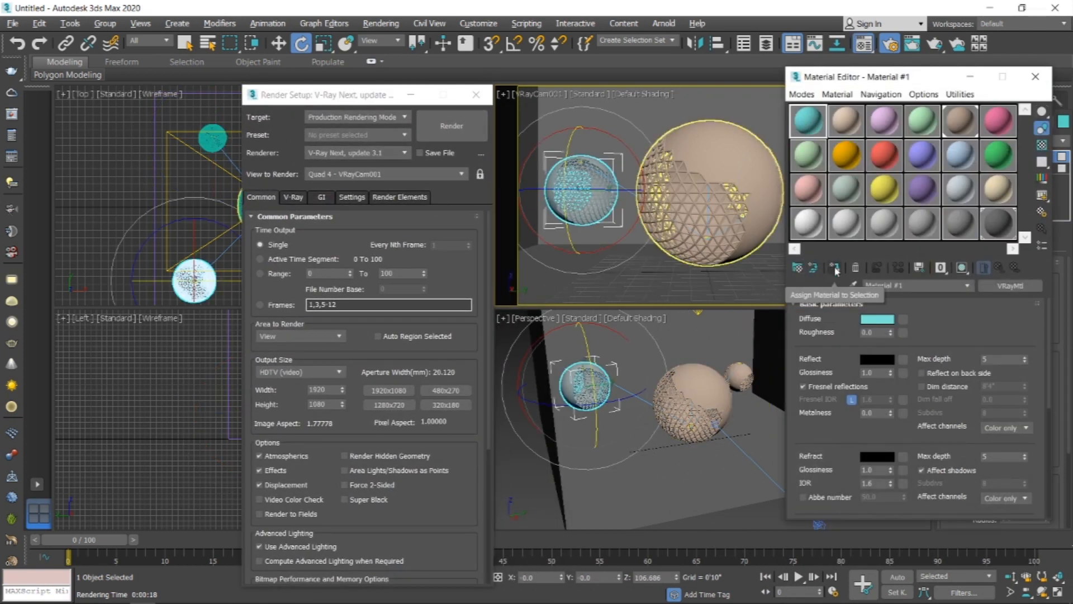
Step: Render again and assign the pink sample material to the selected sphere
key(shift+q)
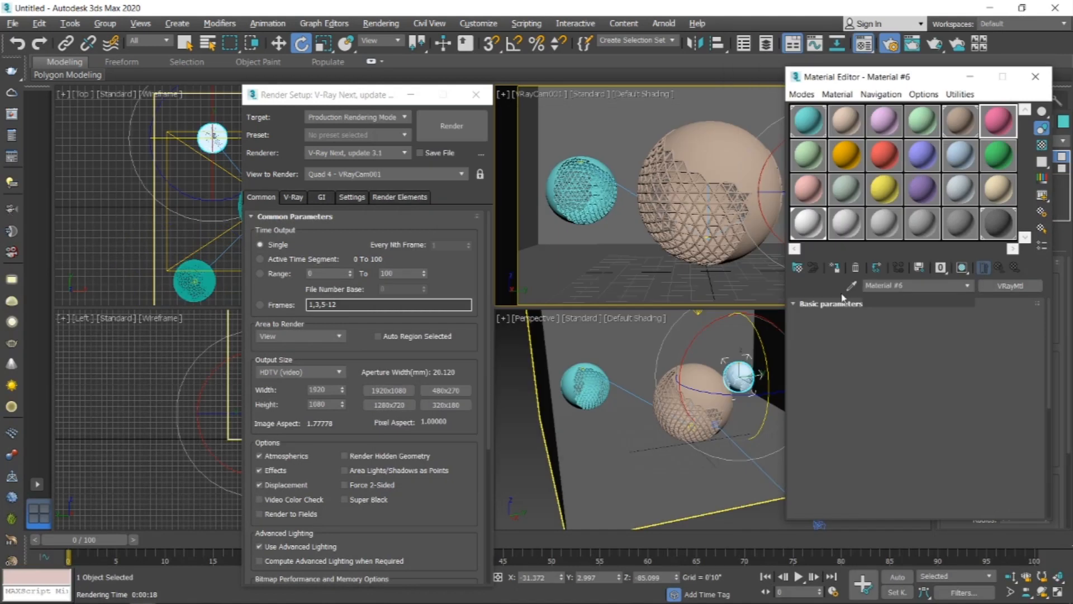
click(834, 268)
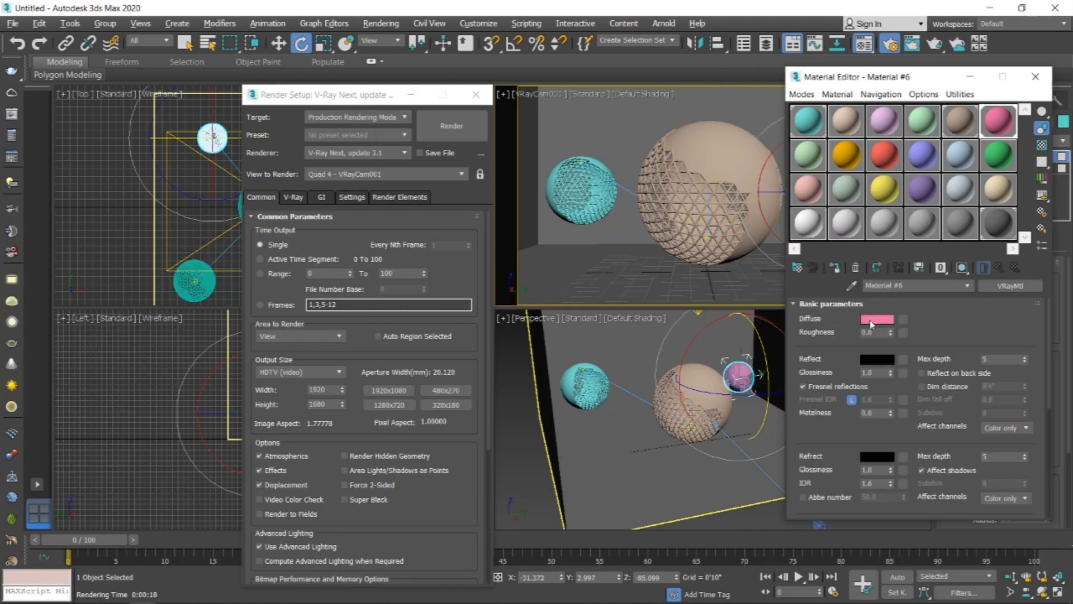
Step: Open the pink material's diffuse color selector
click(872, 319)
drag(369, 99, 370, 85)
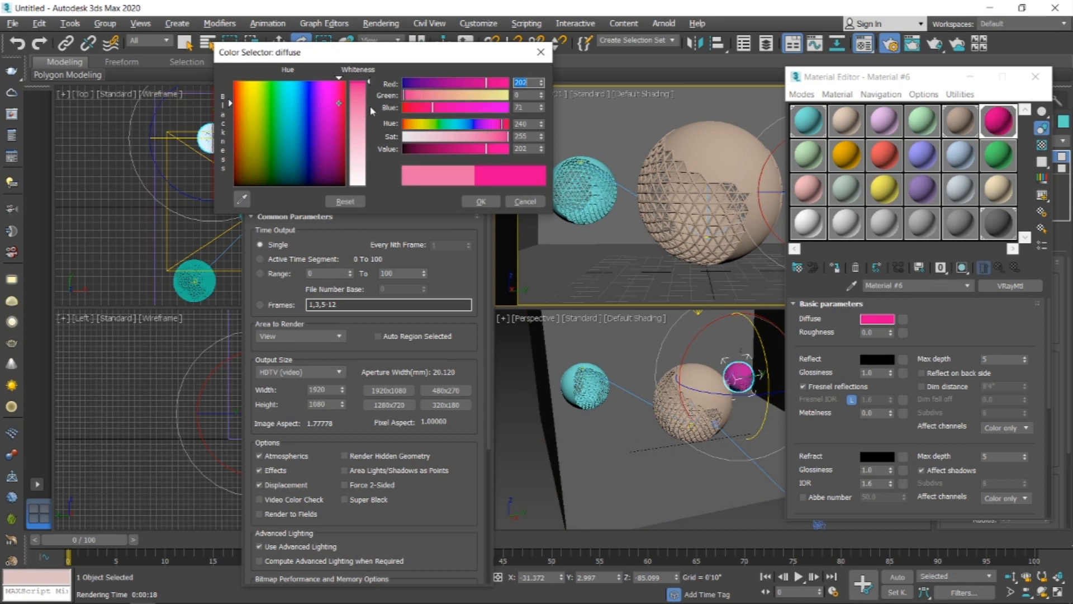